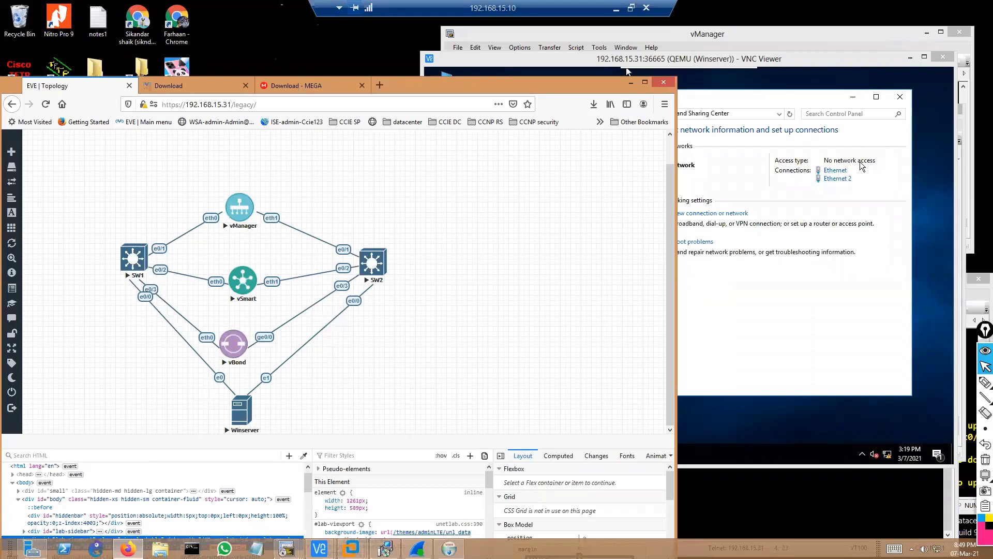
- Highlight Winserver on screen, marking its LAN links to SW1 and SW2 and its e0/e1 ports
{"action": "left_click", "coordinate": [985, 382]}
{"action": "mouse_move", "coordinate": [261, 394]}
{"action": "left_mouse_down"}
{"action": "mouse_move", "coordinate": [244, 385]}
{"action": "mouse_move", "coordinate": [153, 271]}
{"action": "mouse_move", "coordinate": [166, 292]}
{"action": "left_mouse_up"}
{"action": "left_click_drag", "start_coordinate": [104, 303], "coordinate": [102, 326]}
{"action": "mouse_move", "coordinate": [110, 325]}
{"action": "left_mouse_down"}
{"action": "mouse_move", "coordinate": [117, 305]}
{"action": "mouse_move", "coordinate": [124, 325]}
{"action": "left_mouse_up"}
{"action": "left_click_drag", "start_coordinate": [127, 323], "coordinate": [140, 305]}
{"action": "left_click_drag", "start_coordinate": [266, 385], "coordinate": [376, 314]}
{"action": "left_click_drag", "start_coordinate": [354, 314], "coordinate": [365, 333]}
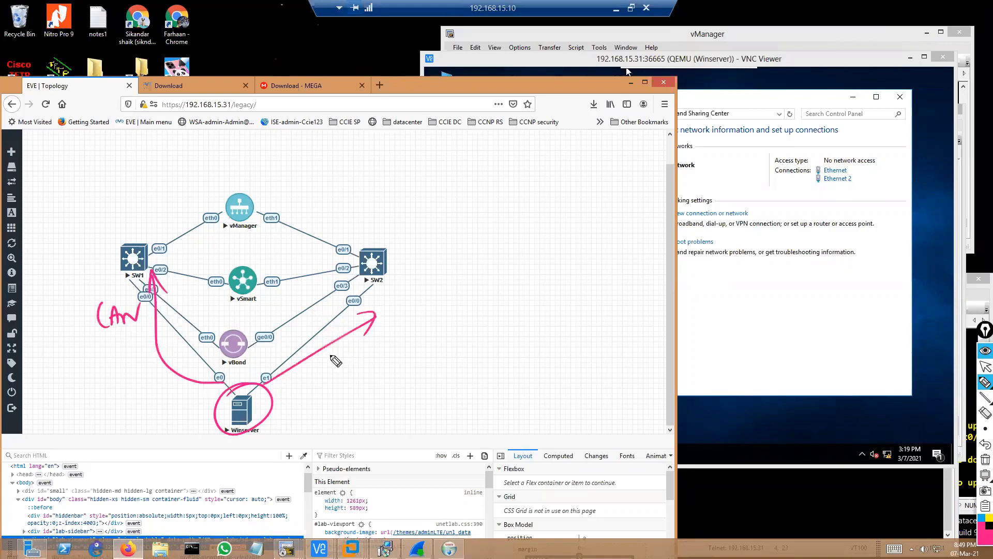
{"action": "left_click_drag", "start_coordinate": [274, 374], "coordinate": [217, 383]}
- Note the 192.168.10.5 address and a second address beside Winserver, then clear the markup
{"action": "mouse_move", "coordinate": [105, 386]}
{"action": "left_mouse_down"}
{"action": "mouse_move", "coordinate": [124, 403]}
{"action": "mouse_move", "coordinate": [171, 396]}
{"action": "mouse_move", "coordinate": [187, 404]}
{"action": "left_mouse_up"}
{"action": "left_click_drag", "start_coordinate": [149, 413], "coordinate": [172, 412]}
{"action": "left_click_drag", "start_coordinate": [161, 421], "coordinate": [174, 419]}
{"action": "left_click_drag", "start_coordinate": [292, 394], "coordinate": [293, 410]}
{"action": "mouse_move", "coordinate": [303, 397]}
{"action": "left_mouse_down"}
{"action": "mouse_move", "coordinate": [305, 410]}
{"action": "mouse_move", "coordinate": [393, 405]}
{"action": "left_mouse_up"}
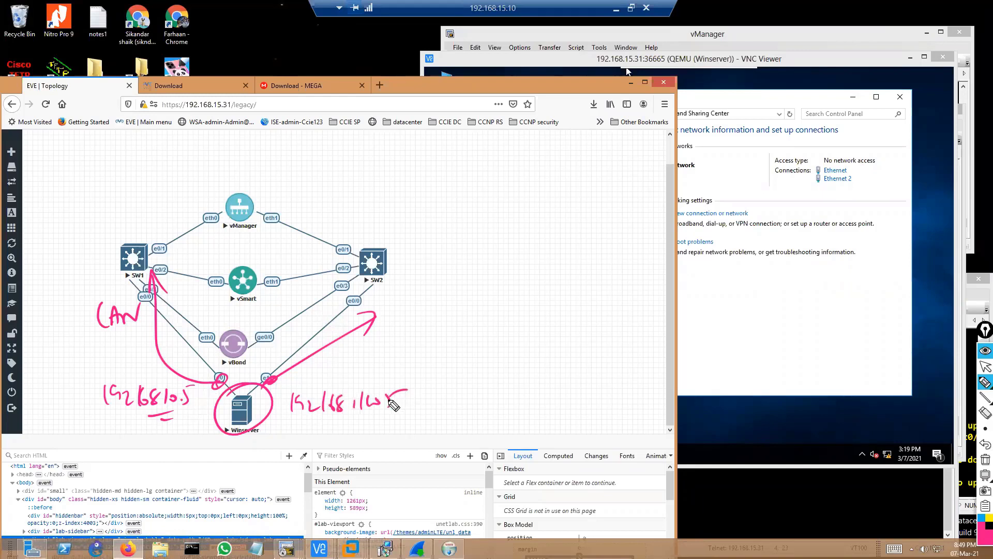
{"action": "key", "text": "Escape"}
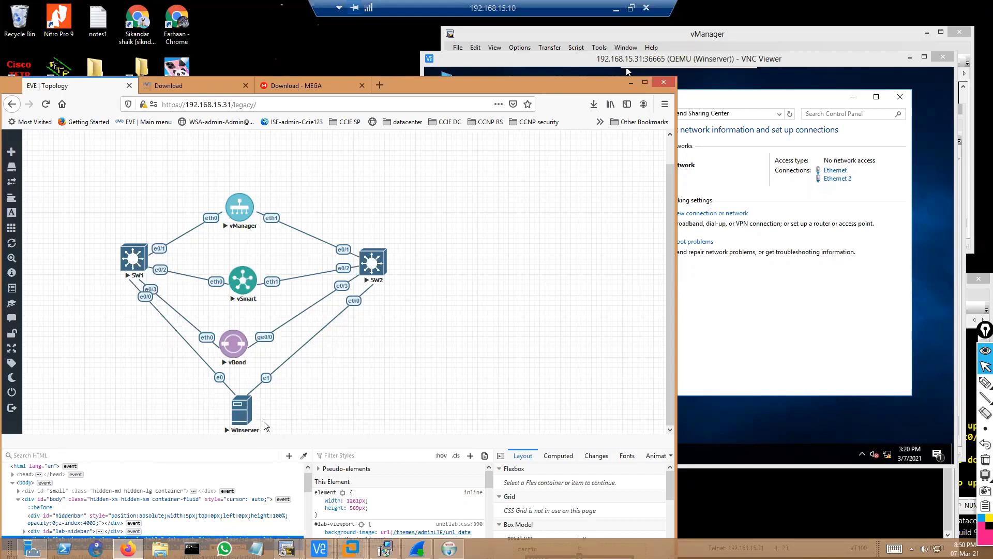
- Add a new network using the cloud_sm.png icon and the Management(Cloud0) type
{"action": "right_click", "coordinate": [329, 385]}
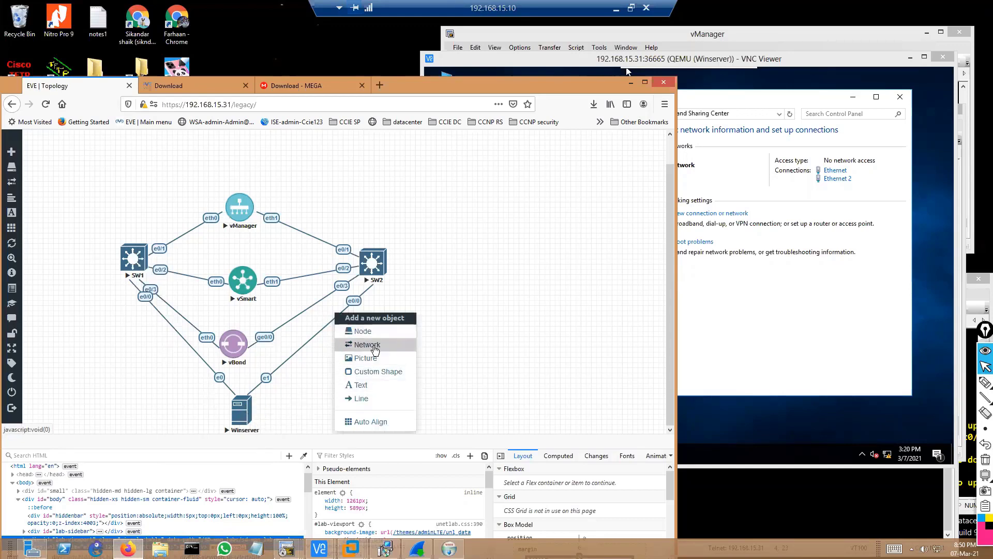
{"action": "left_click", "coordinate": [376, 351]}
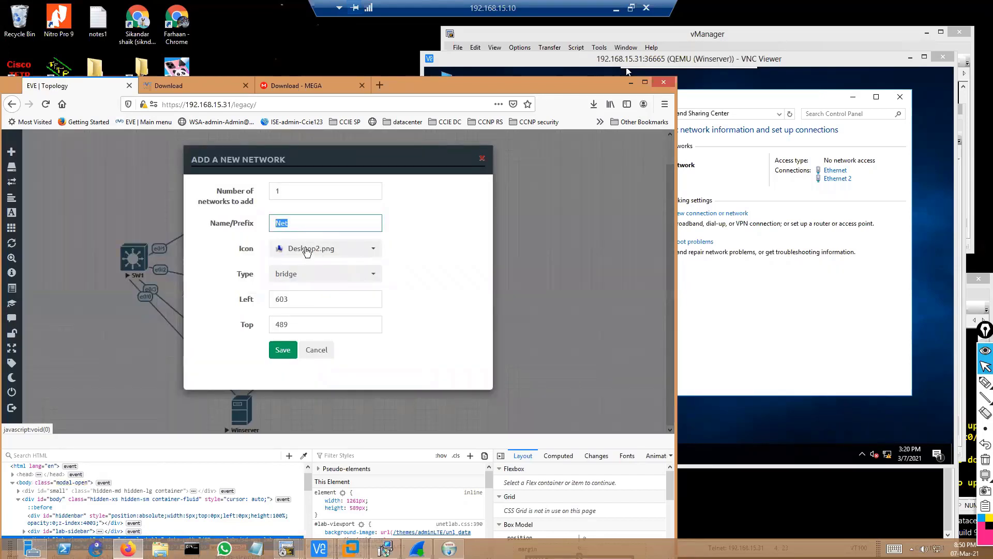
{"action": "left_click", "coordinate": [307, 252]}
{"action": "left_click", "coordinate": [314, 251]}
{"action": "left_click", "coordinate": [317, 250]}
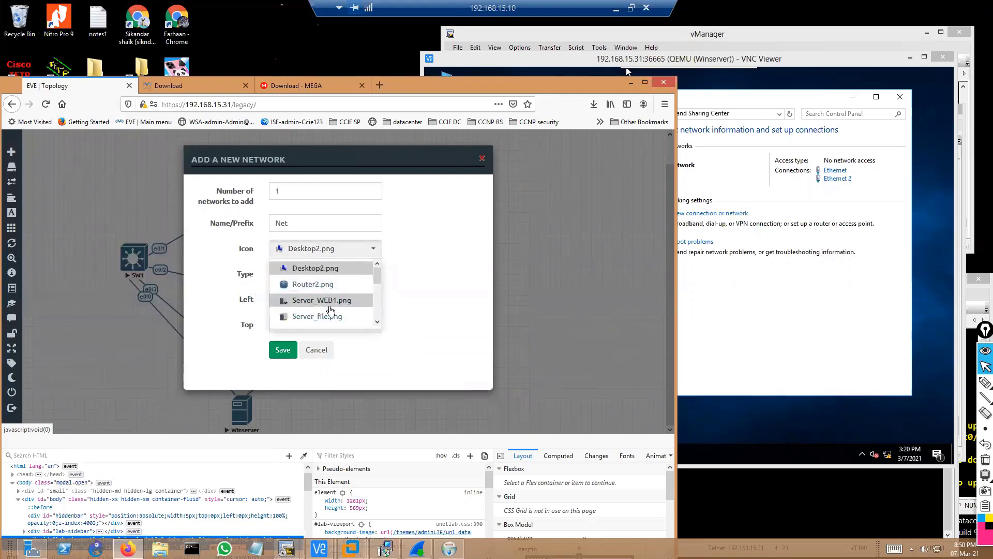
{"action": "scroll", "coordinate": [325, 303], "scroll_direction": "down", "scroll_amount": 3}
{"action": "left_click", "coordinate": [324, 269]}
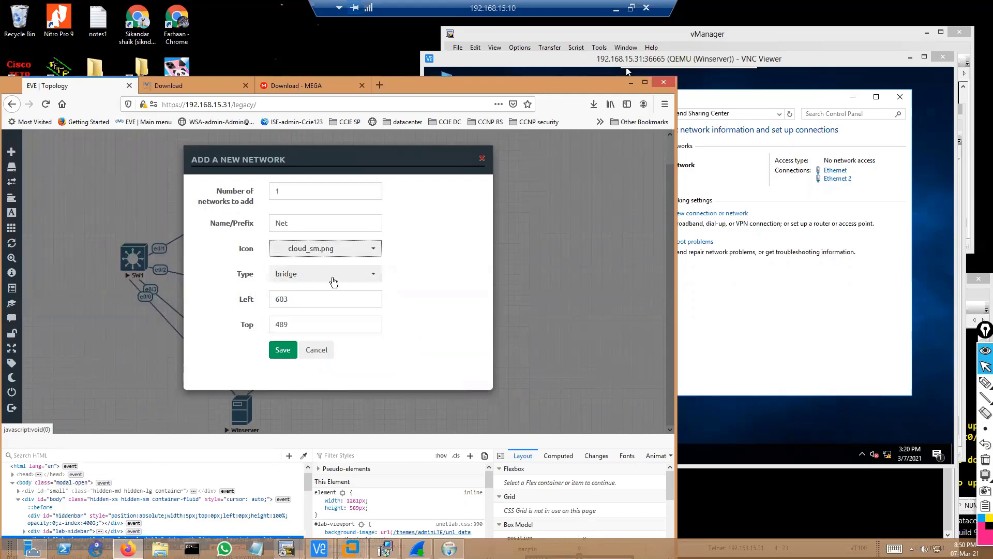
{"action": "left_click", "coordinate": [313, 283]}
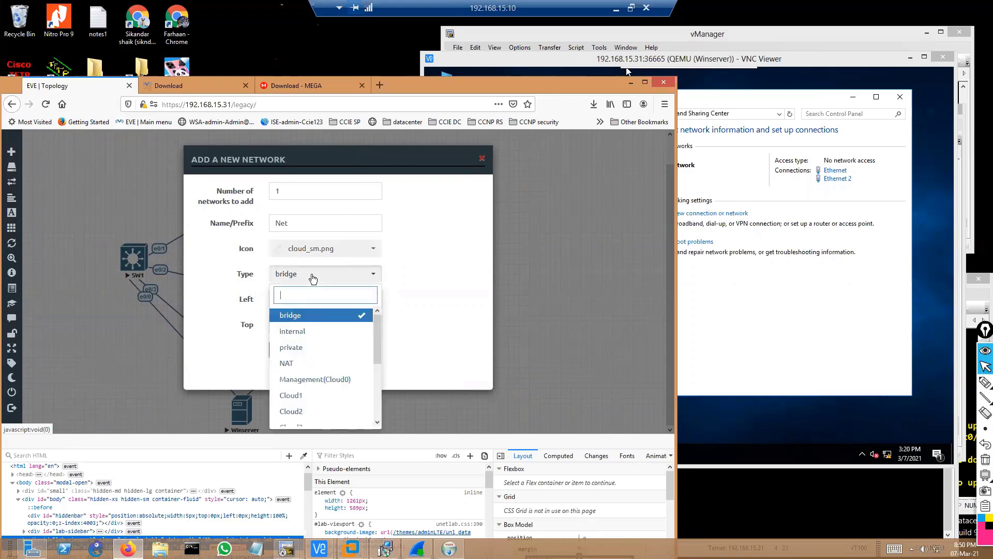
{"action": "left_click", "coordinate": [325, 380]}
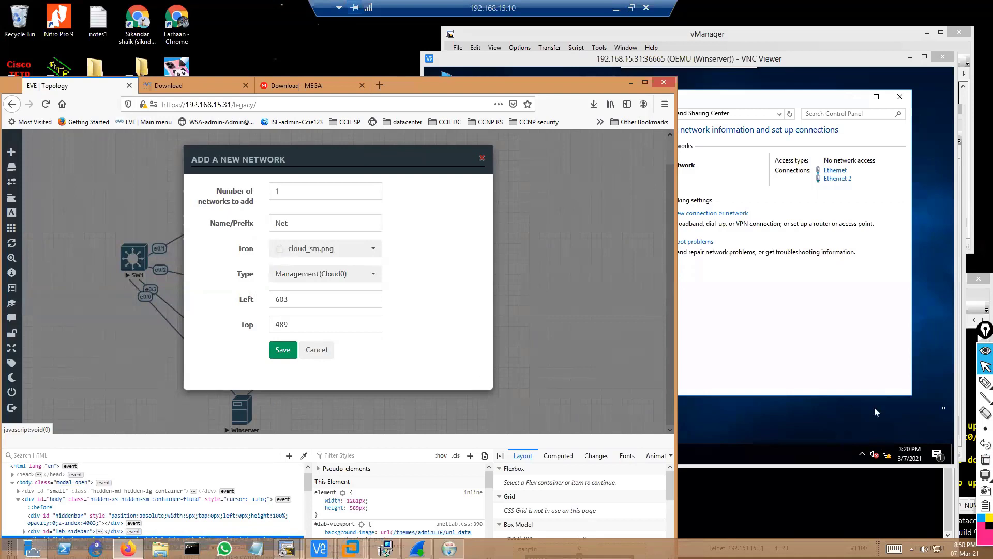
{"action": "left_click", "coordinate": [985, 382]}
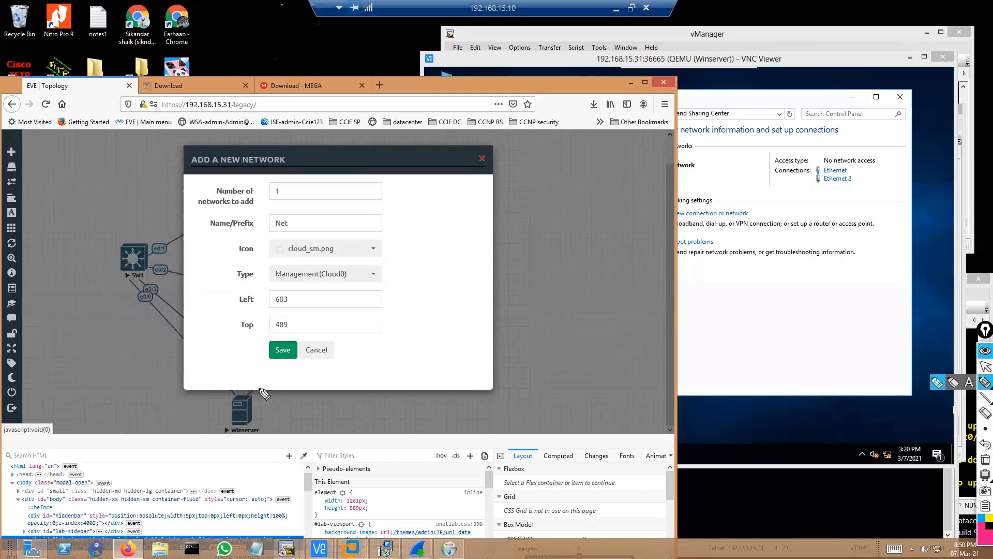
{"action": "mouse_move", "coordinate": [270, 414]}
{"action": "left_mouse_down"}
{"action": "mouse_move", "coordinate": [331, 414]}
{"action": "mouse_move", "coordinate": [310, 427]}
{"action": "mouse_move", "coordinate": [399, 415]}
{"action": "mouse_move", "coordinate": [351, 417]}
{"action": "mouse_move", "coordinate": [361, 346]}
{"action": "left_mouse_up"}
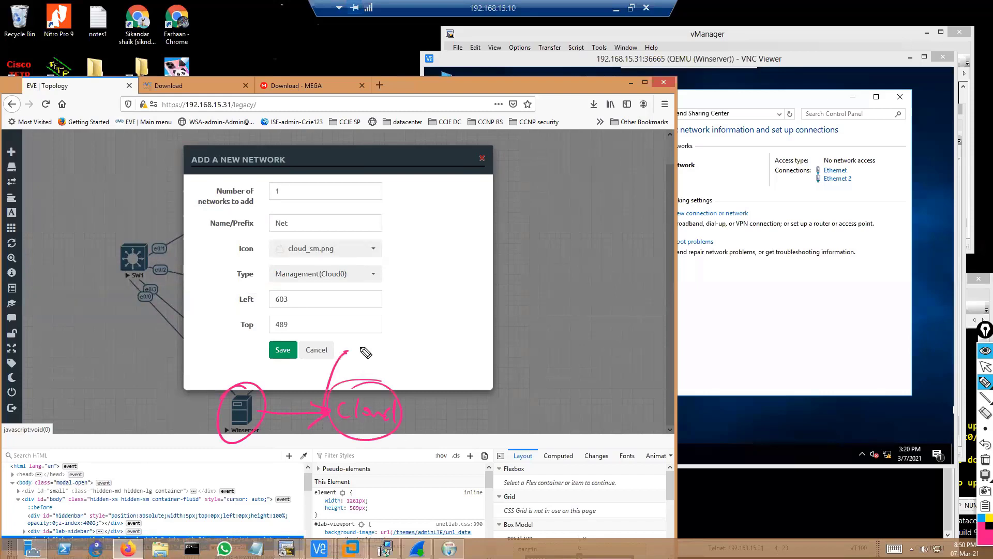
{"action": "mouse_move", "coordinate": [347, 268]}
{"action": "left_mouse_down"}
{"action": "mouse_move", "coordinate": [261, 290]}
{"action": "mouse_move", "coordinate": [417, 250]}
{"action": "left_mouse_up"}
{"action": "mouse_move", "coordinate": [241, 93]}
{"action": "left_mouse_down"}
{"action": "mouse_move", "coordinate": [188, 89]}
{"action": "mouse_move", "coordinate": [261, 106]}
{"action": "mouse_move", "coordinate": [243, 96]}
{"action": "left_mouse_up"}
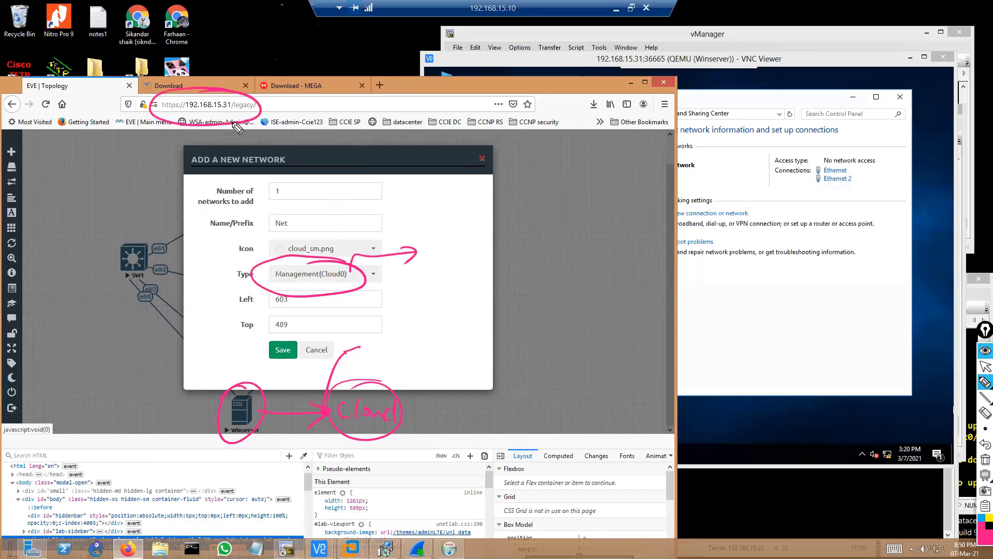
{"action": "left_click_drag", "start_coordinate": [189, 115], "coordinate": [156, 146]}
{"action": "left_click_drag", "start_coordinate": [162, 132], "coordinate": [173, 139]}
{"action": "mouse_move", "coordinate": [517, 179]}
{"action": "left_mouse_down"}
{"action": "mouse_move", "coordinate": [543, 195]}
{"action": "mouse_move", "coordinate": [558, 179]}
{"action": "mouse_move", "coordinate": [570, 194]}
{"action": "mouse_move", "coordinate": [642, 189]}
{"action": "mouse_move", "coordinate": [556, 216]}
{"action": "mouse_move", "coordinate": [647, 214]}
{"action": "left_mouse_up"}
{"action": "mouse_move", "coordinate": [627, 167]}
{"action": "left_mouse_down"}
{"action": "mouse_move", "coordinate": [517, 230]}
{"action": "mouse_move", "coordinate": [634, 161]}
{"action": "mouse_move", "coordinate": [630, 172]}
{"action": "mouse_move", "coordinate": [678, 155]}
{"action": "mouse_move", "coordinate": [720, 175]}
{"action": "mouse_move", "coordinate": [747, 155]}
{"action": "mouse_move", "coordinate": [729, 199]}
{"action": "mouse_move", "coordinate": [791, 204]}
{"action": "mouse_move", "coordinate": [724, 217]}
{"action": "mouse_move", "coordinate": [784, 242]}
{"action": "mouse_move", "coordinate": [802, 235]}
{"action": "left_mouse_up"}
{"action": "left_click", "coordinate": [981, 528]}
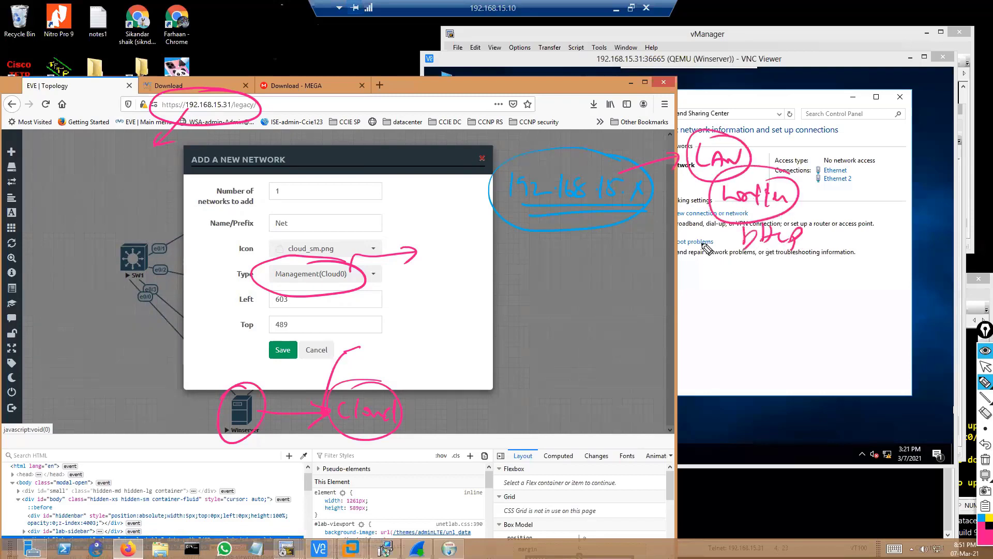
{"action": "left_click_drag", "start_coordinate": [723, 212], "coordinate": [563, 252]}
{"action": "left_click_drag", "start_coordinate": [703, 230], "coordinate": [585, 272]}
{"action": "mouse_move", "coordinate": [735, 228]}
{"action": "left_mouse_down"}
{"action": "mouse_move", "coordinate": [579, 299]}
{"action": "mouse_move", "coordinate": [633, 345]}
{"action": "left_mouse_up"}
{"action": "left_click_drag", "start_coordinate": [753, 243], "coordinate": [657, 371]}
{"action": "left_click_drag", "start_coordinate": [563, 238], "coordinate": [553, 276]}
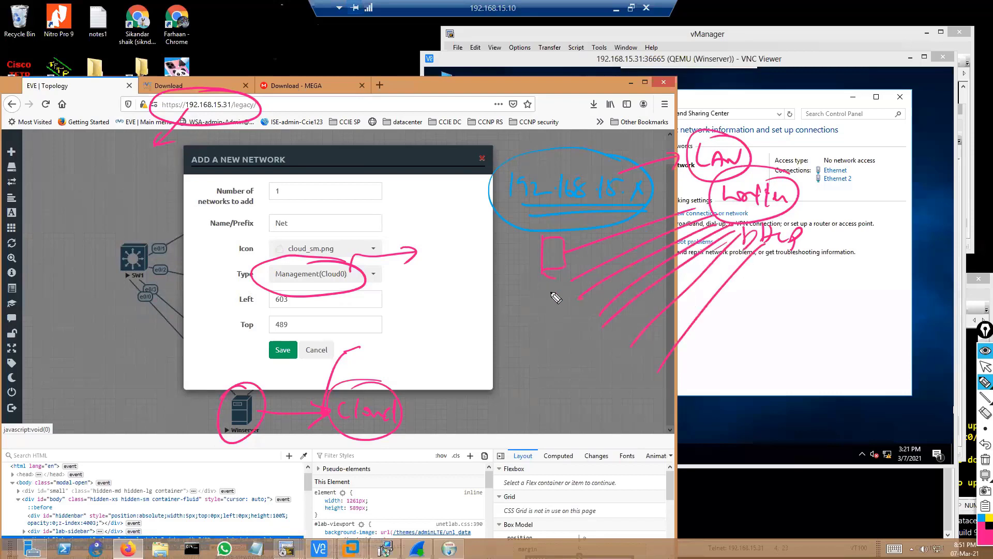
{"action": "left_click_drag", "start_coordinate": [558, 322], "coordinate": [573, 325]}
{"action": "mouse_move", "coordinate": [583, 331]}
{"action": "left_mouse_down"}
{"action": "mouse_move", "coordinate": [639, 381]}
{"action": "mouse_move", "coordinate": [610, 380]}
{"action": "mouse_move", "coordinate": [650, 371]}
{"action": "left_mouse_up"}
{"action": "mouse_move", "coordinate": [496, 161]}
{"action": "left_mouse_down"}
{"action": "mouse_move", "coordinate": [536, 223]}
{"action": "mouse_move", "coordinate": [486, 222]}
{"action": "left_mouse_up"}
{"action": "mouse_move", "coordinate": [223, 106]}
{"action": "left_mouse_down"}
{"action": "mouse_move", "coordinate": [243, 97]}
{"action": "mouse_move", "coordinate": [155, 101]}
{"action": "mouse_move", "coordinate": [253, 119]}
{"action": "left_mouse_up"}
{"action": "mouse_move", "coordinate": [78, 146]}
{"action": "left_mouse_down"}
{"action": "mouse_move", "coordinate": [79, 161]}
{"action": "mouse_move", "coordinate": [142, 155]}
{"action": "mouse_move", "coordinate": [77, 196]}
{"action": "left_mouse_up"}
{"action": "left_click_drag", "start_coordinate": [85, 181], "coordinate": [147, 205]}
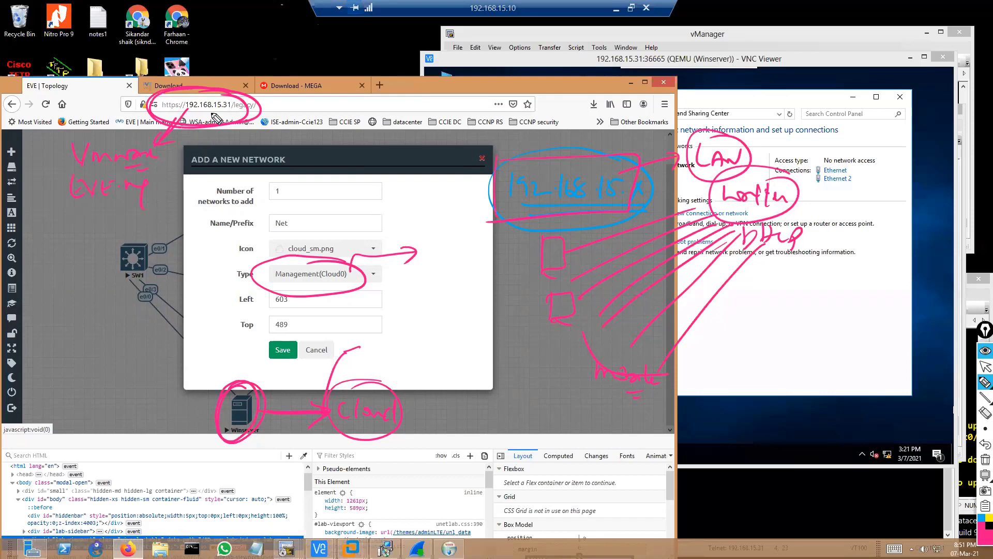
{"action": "mouse_move", "coordinate": [238, 96]}
{"action": "left_mouse_down"}
{"action": "mouse_move", "coordinate": [248, 119]}
{"action": "mouse_move", "coordinate": [204, 141]}
{"action": "left_mouse_up"}
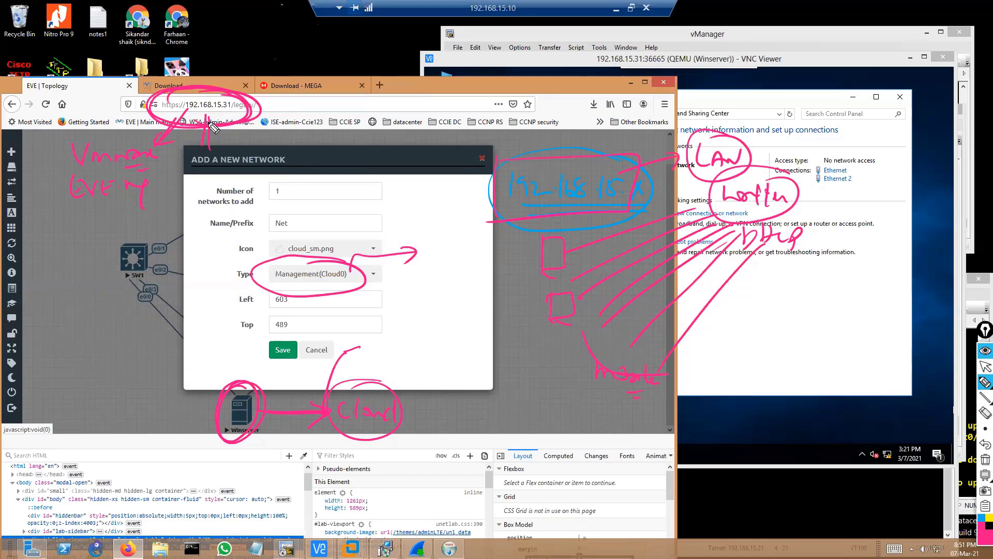
{"action": "mouse_move", "coordinate": [281, 96]}
{"action": "left_mouse_down"}
{"action": "mouse_move", "coordinate": [282, 110]}
{"action": "mouse_move", "coordinate": [296, 110]}
{"action": "left_mouse_up"}
{"action": "left_click_drag", "start_coordinate": [309, 100], "coordinate": [332, 107]}
{"action": "left_click_drag", "start_coordinate": [335, 99], "coordinate": [337, 110]}
{"action": "mouse_move", "coordinate": [348, 98]}
{"action": "left_mouse_down"}
{"action": "mouse_move", "coordinate": [343, 108]}
{"action": "mouse_move", "coordinate": [363, 110]}
{"action": "left_mouse_up"}
{"action": "left_click_drag", "start_coordinate": [372, 107], "coordinate": [385, 109]}
{"action": "mouse_move", "coordinate": [399, 99]}
{"action": "left_mouse_down"}
{"action": "mouse_move", "coordinate": [395, 110]}
{"action": "mouse_move", "coordinate": [405, 109]}
{"action": "left_mouse_up"}
{"action": "left_click_drag", "start_coordinate": [408, 98], "coordinate": [422, 112]}
{"action": "left_click_drag", "start_coordinate": [424, 123], "coordinate": [320, 124]}
{"action": "left_click_drag", "start_coordinate": [455, 96], "coordinate": [446, 113]}
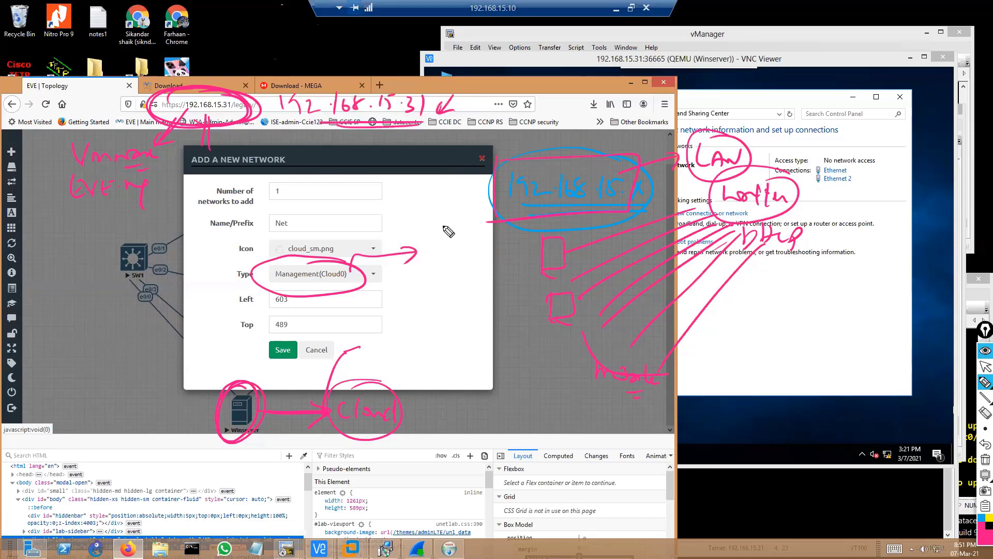
{"action": "mouse_move", "coordinate": [225, 356]}
{"action": "left_mouse_down"}
{"action": "mouse_move", "coordinate": [217, 373]}
{"action": "mouse_move", "coordinate": [236, 366]}
{"action": "left_mouse_up"}
{"action": "left_click_drag", "start_coordinate": [262, 412], "coordinate": [272, 411]}
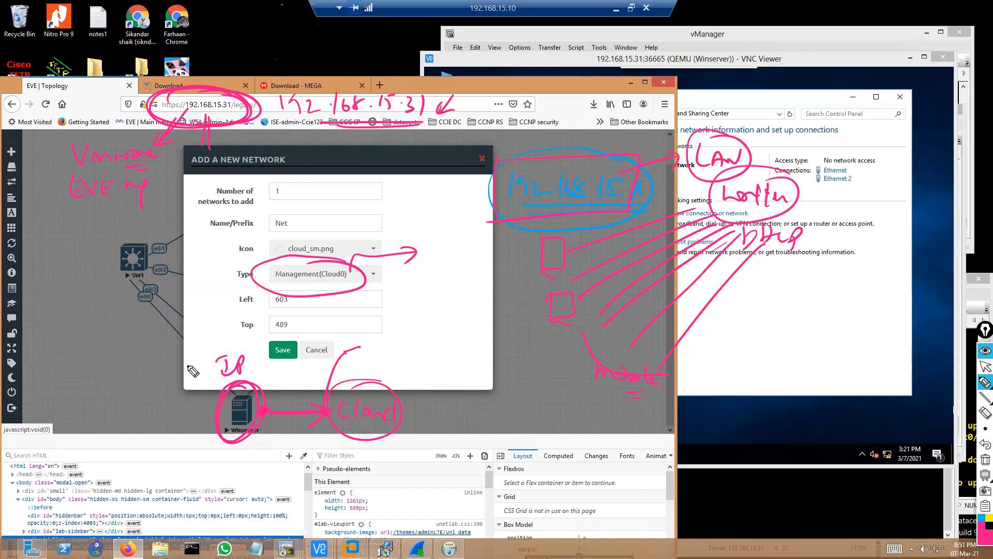
{"action": "key", "text": "ctrl+F1"}
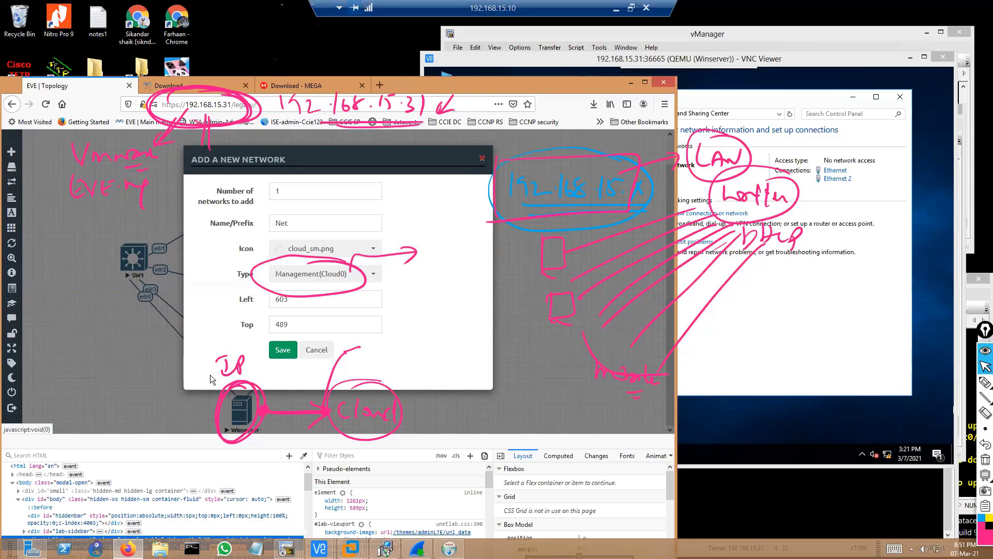
{"action": "key", "text": "ctrl+F5"}
- Save the Net cloud, place it beside Winserver, and link Winserver's e2 interface to it
{"action": "left_click", "coordinate": [283, 350]}
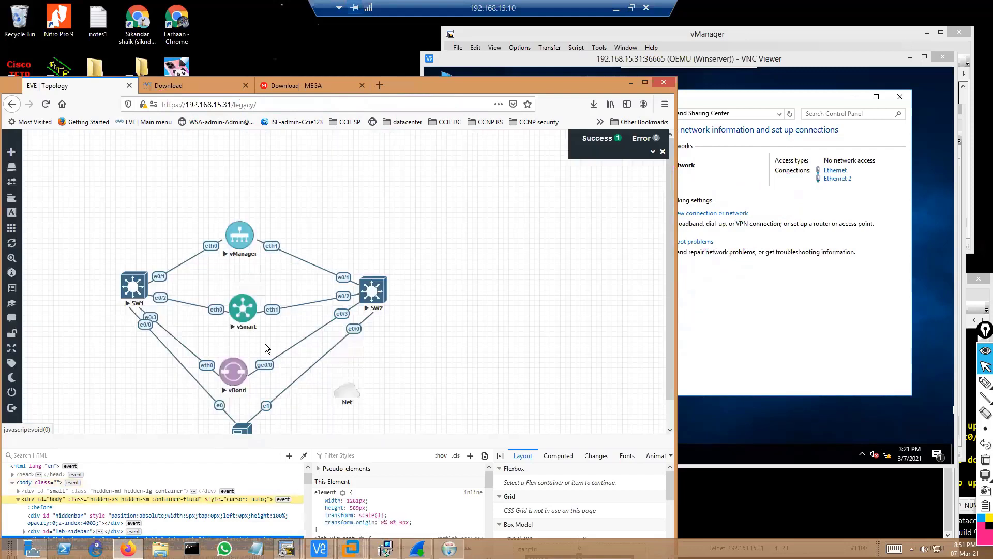
{"action": "scroll", "coordinate": [668, 367], "scroll_direction": "down", "scroll_amount": 1}
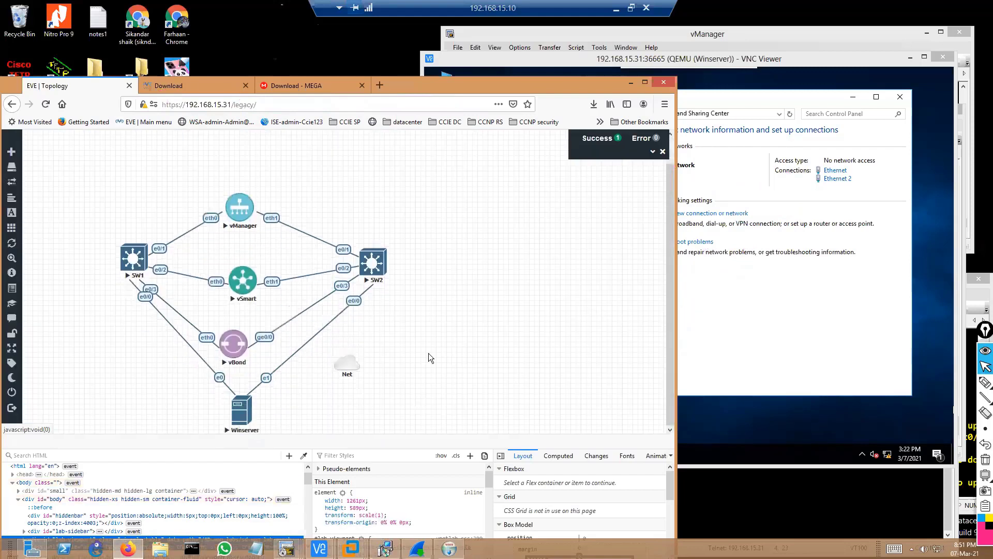
{"action": "left_click_drag", "start_coordinate": [342, 368], "coordinate": [244, 412]}
{"action": "left_click", "coordinate": [367, 275]}
{"action": "left_click", "coordinate": [368, 274]}
{"action": "left_click", "coordinate": [365, 361]}
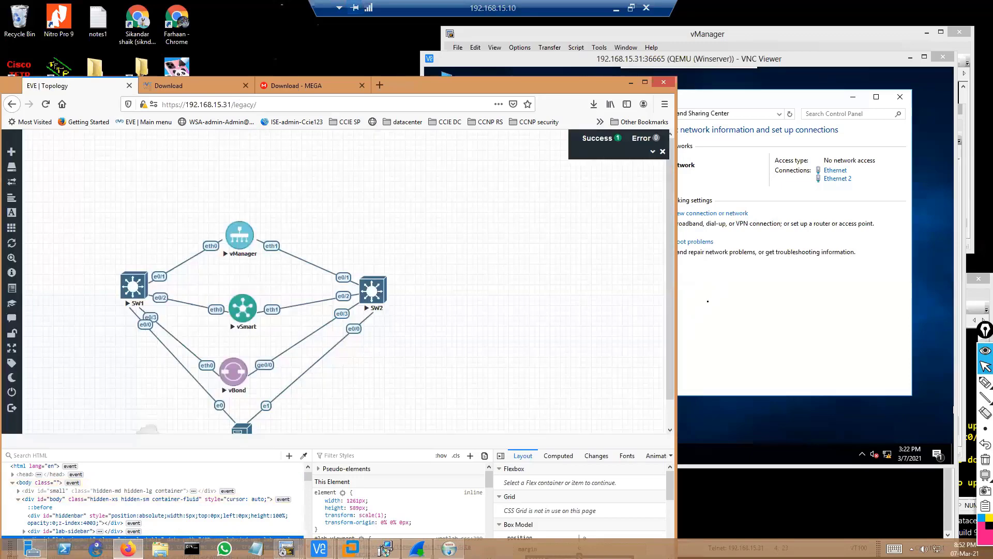
{"action": "left_click", "coordinate": [758, 324]}
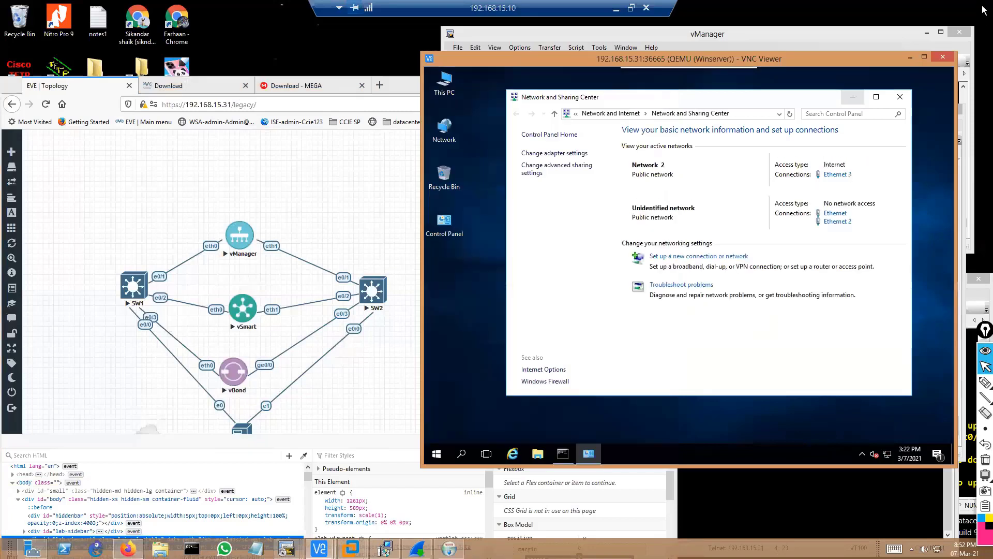
- Allow network discovery, then check the Ethernet adapter's details showing IPv4 192.168.10.5
{"action": "left_click", "coordinate": [861, 254]}
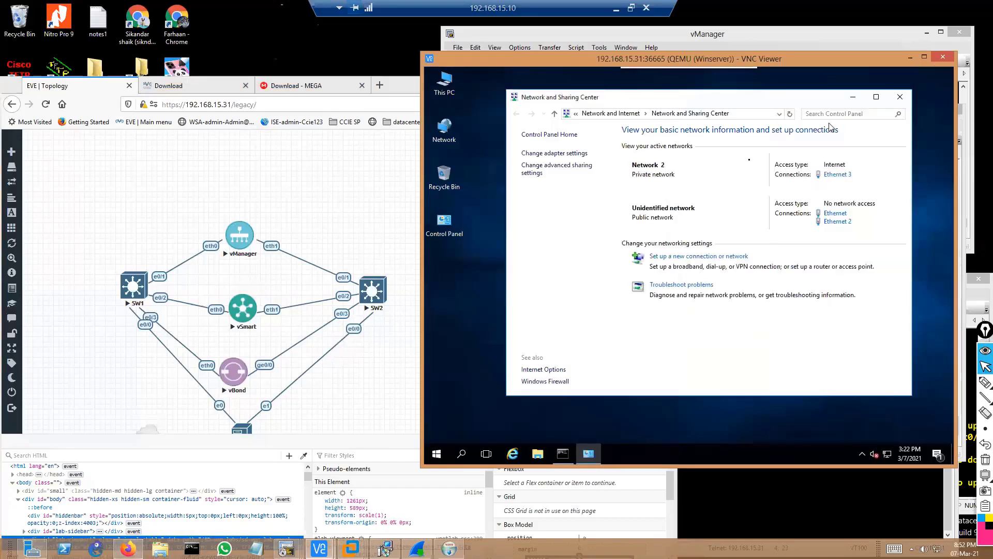
{"action": "left_click", "coordinate": [576, 154]}
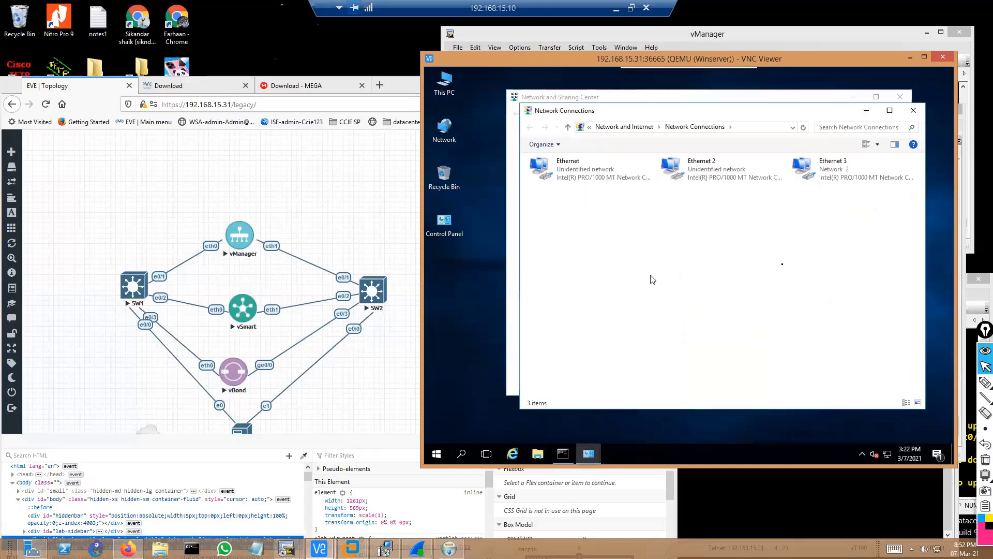
{"action": "left_click", "coordinate": [816, 186]}
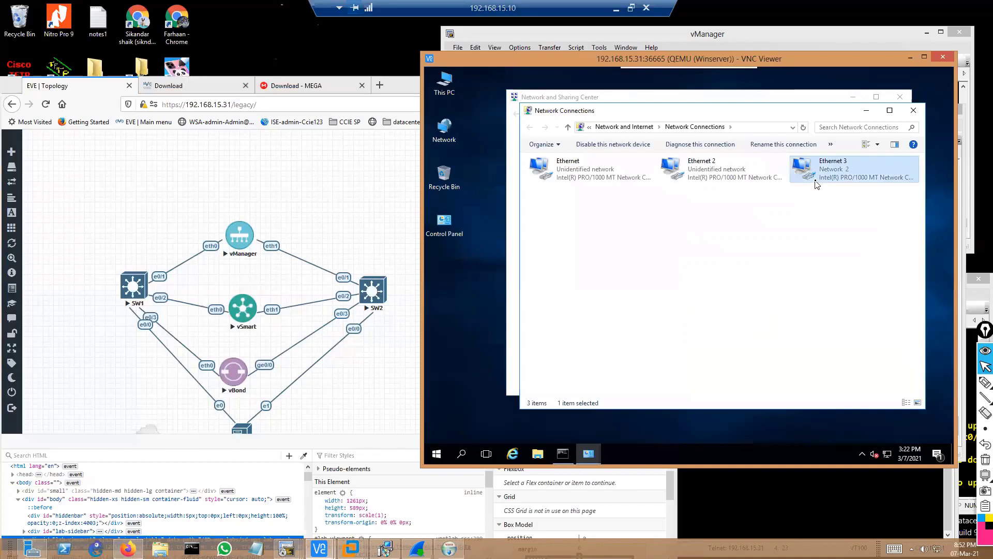
{"action": "left_click", "coordinate": [599, 183]}
{"action": "right_click", "coordinate": [598, 183]}
{"action": "left_click", "coordinate": [613, 201]}
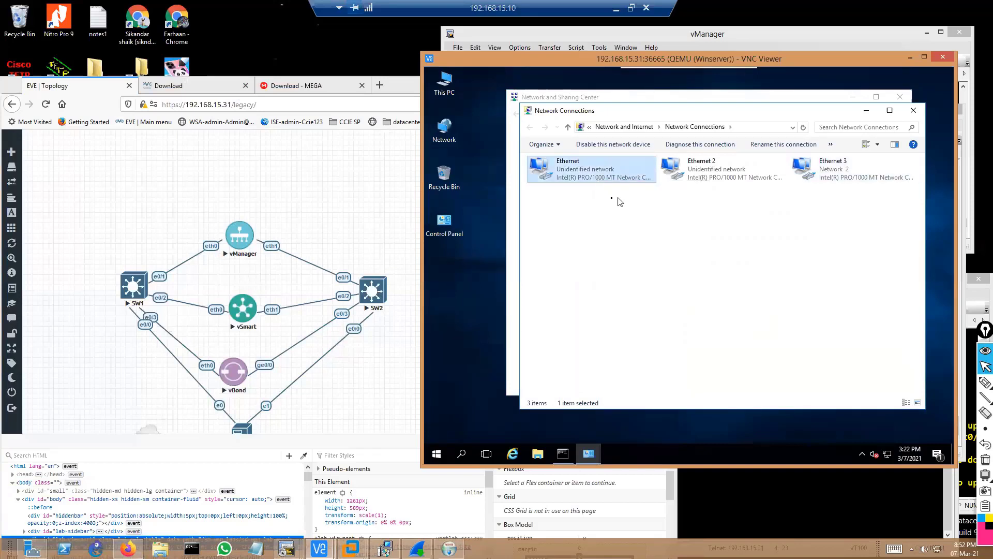
{"action": "left_click", "coordinate": [633, 254]}
{"action": "left_click", "coordinate": [684, 249]}
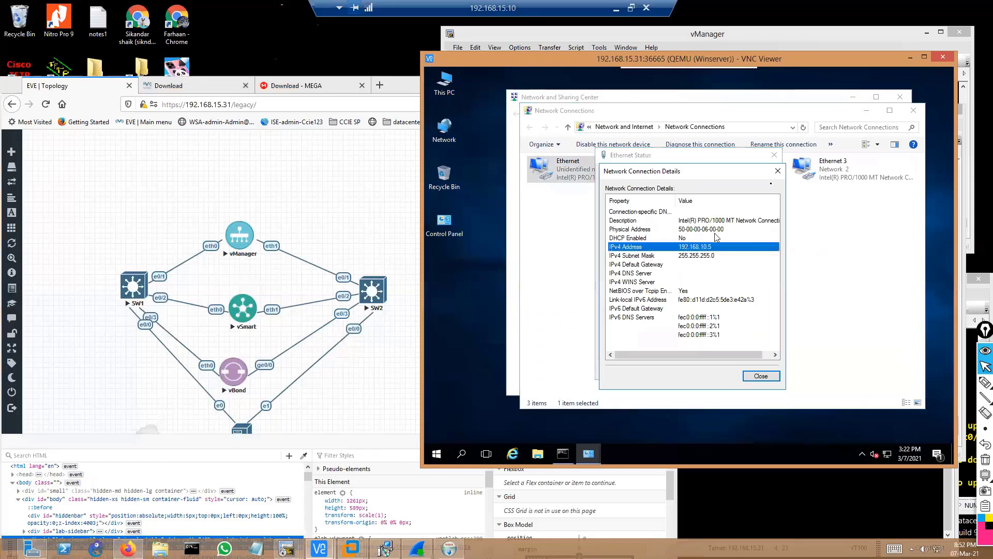
{"action": "left_click", "coordinate": [778, 170]}
{"action": "left_click", "coordinate": [774, 154]}
- Review Ethernet 2's connection details, then close its details and status windows
{"action": "left_click", "coordinate": [711, 176]}
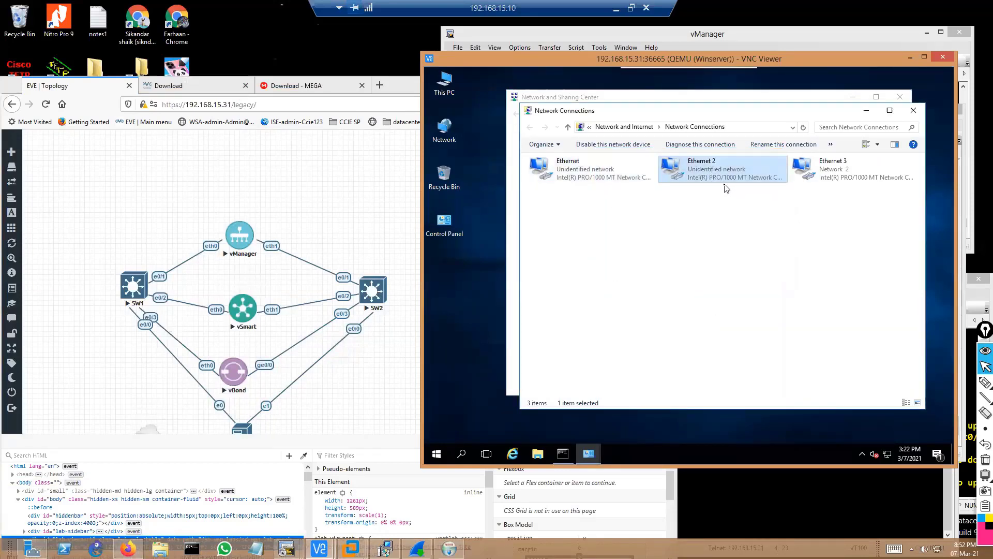
{"action": "right_click", "coordinate": [727, 188]}
{"action": "left_click", "coordinate": [738, 196]}
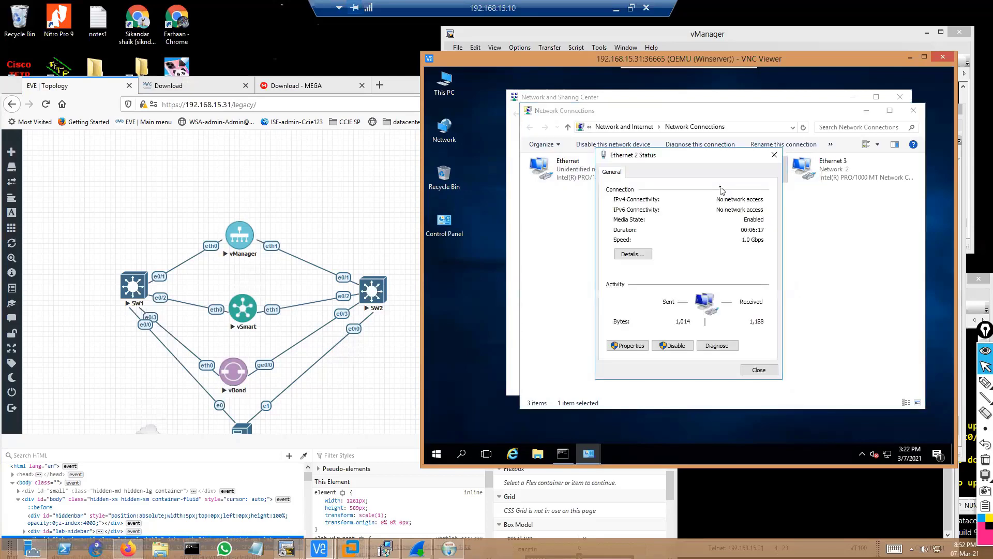
{"action": "left_click", "coordinate": [645, 255]}
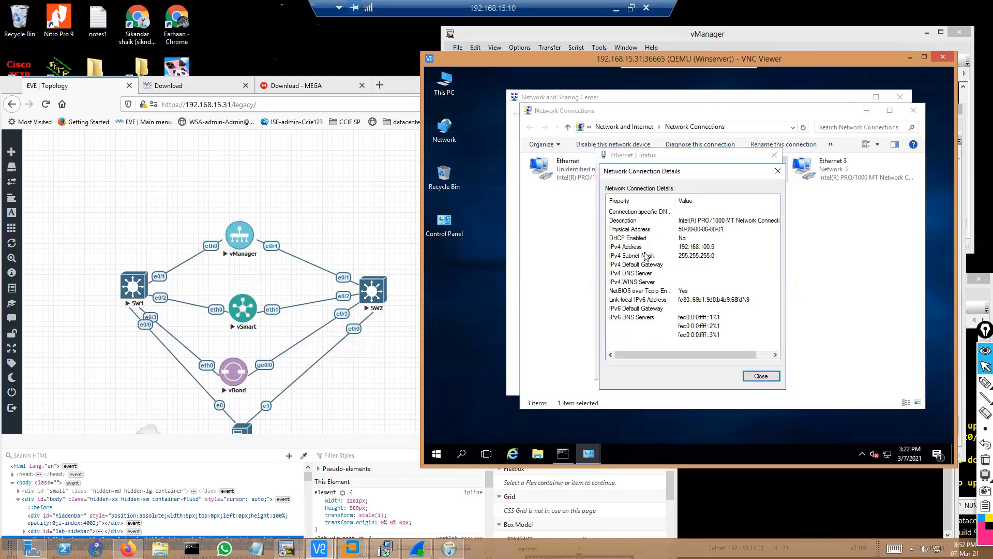
{"action": "left_click", "coordinate": [682, 257]}
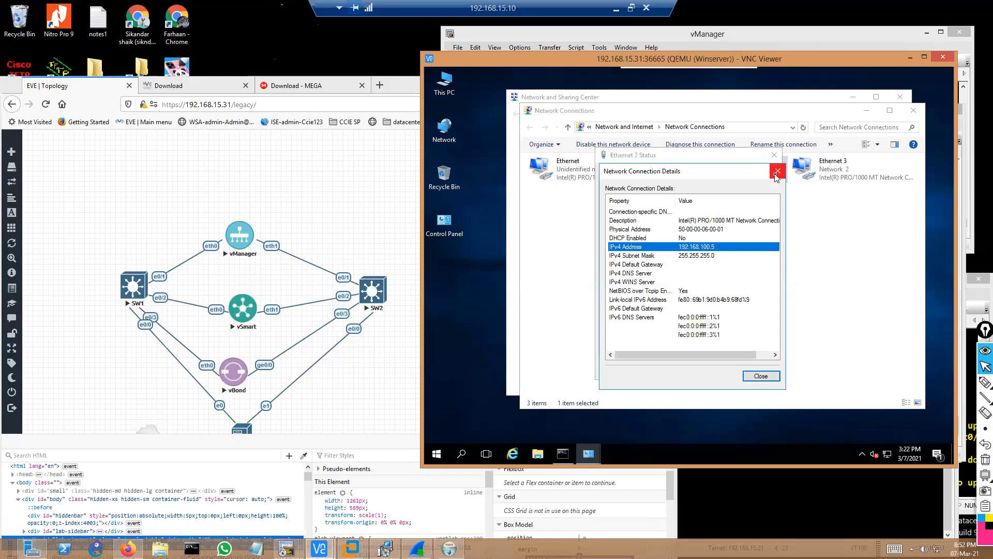
{"action": "left_click", "coordinate": [776, 170]}
{"action": "left_click", "coordinate": [775, 154]}
- Open the Ethernet 3 adapter's settings
{"action": "left_click", "coordinate": [808, 173]}
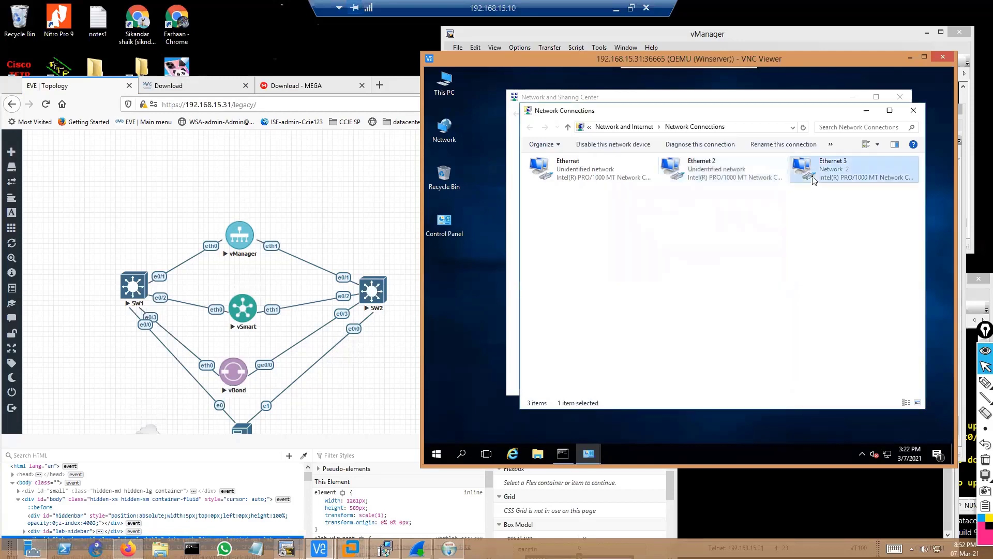
{"action": "right_click", "coordinate": [812, 177]}
{"action": "left_click", "coordinate": [842, 274]}
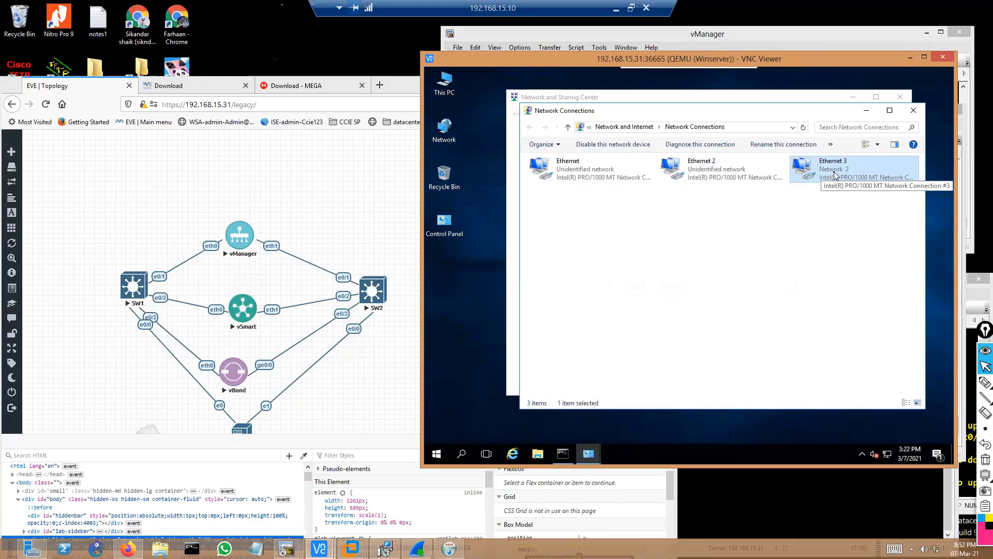
{"action": "double_click", "coordinate": [834, 176]}
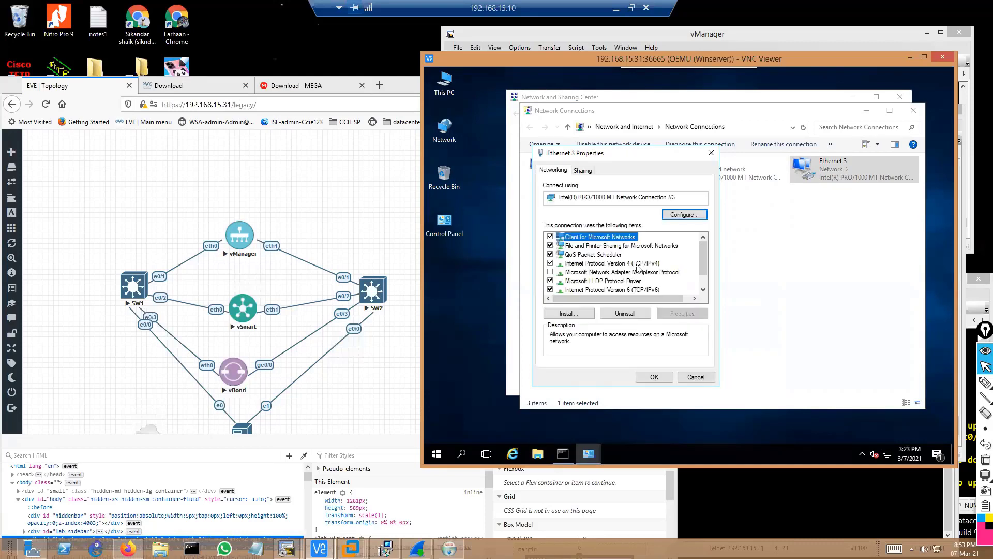
{"action": "double_click", "coordinate": [637, 264]}
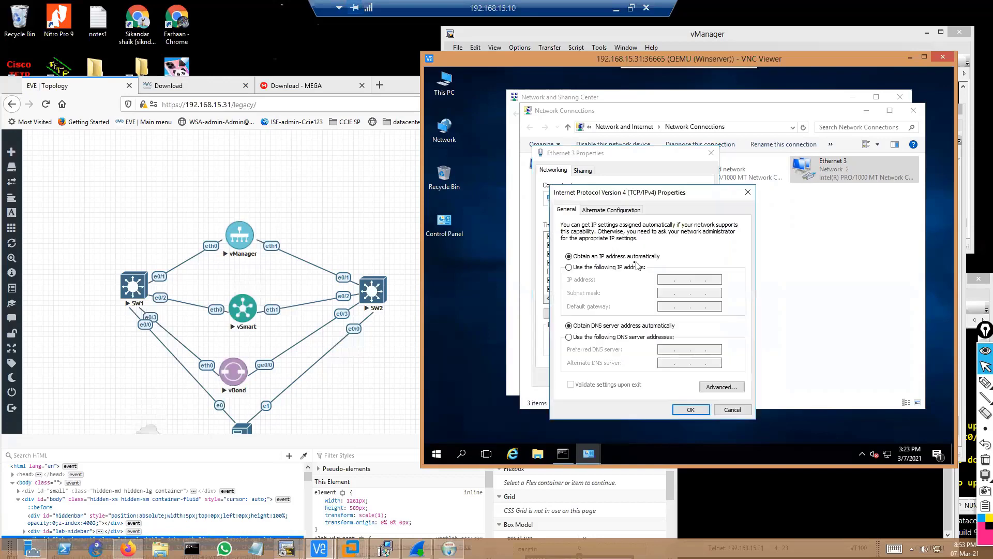
{"action": "left_click", "coordinate": [747, 192]}
{"action": "left_click", "coordinate": [711, 153]}
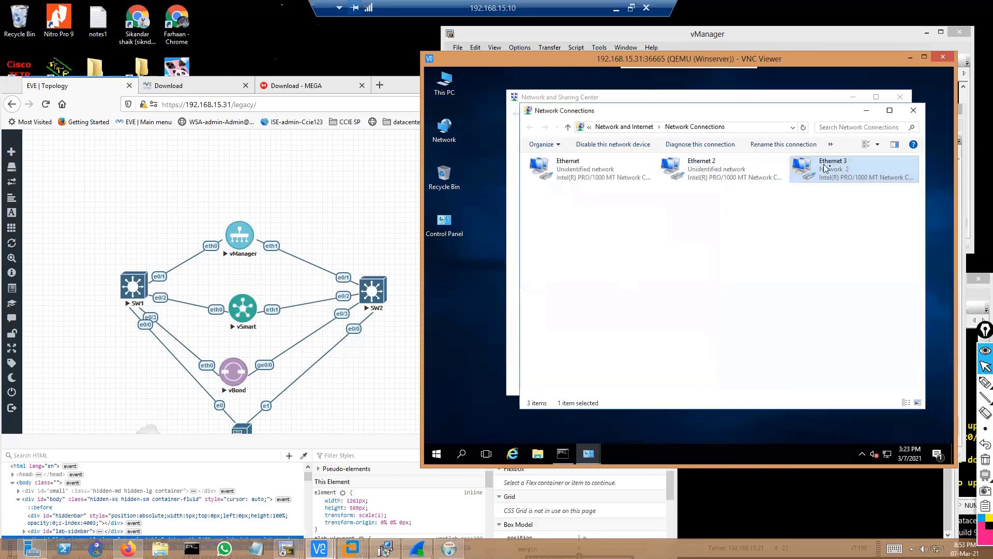
{"action": "right_click", "coordinate": [852, 178]}
{"action": "left_click", "coordinate": [861, 188]}
{"action": "double_click", "coordinate": [823, 181]}
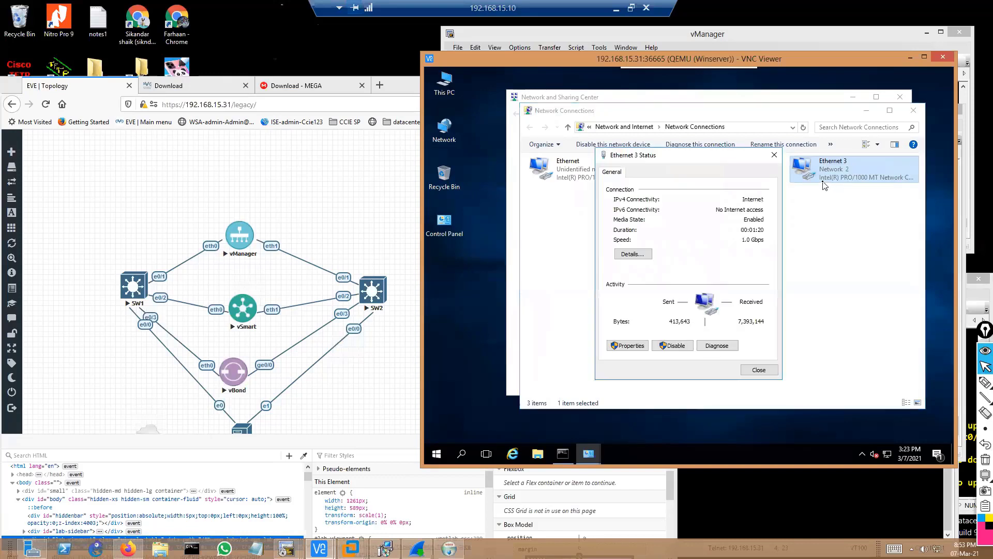
{"action": "left_click", "coordinate": [637, 248]}
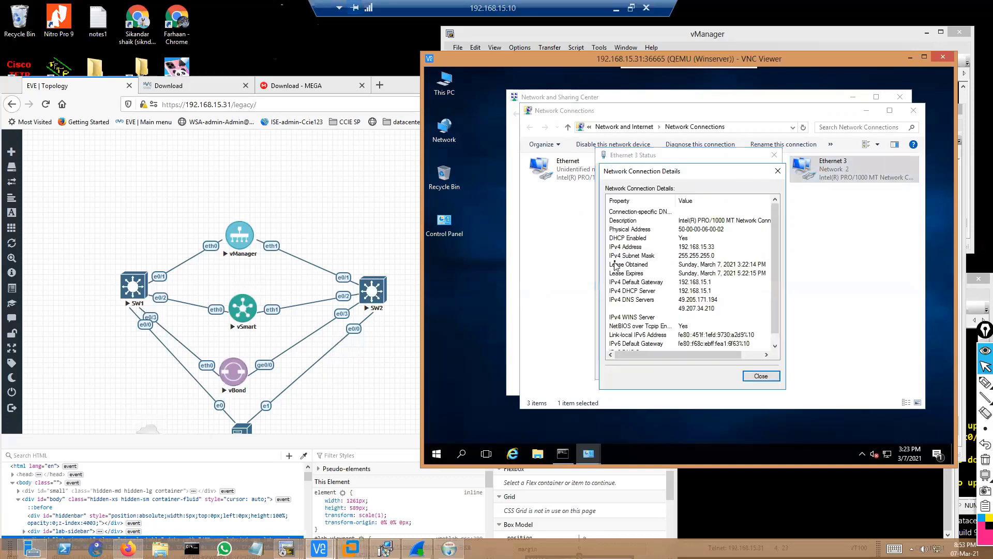
{"action": "left_click", "coordinate": [684, 248]}
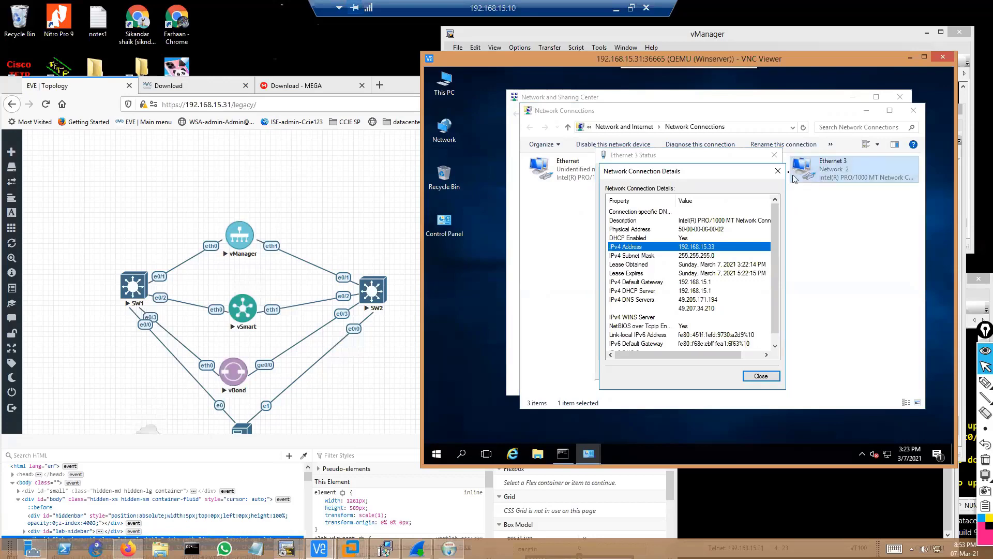
{"action": "left_click", "coordinate": [778, 172]}
{"action": "left_click", "coordinate": [778, 156]}
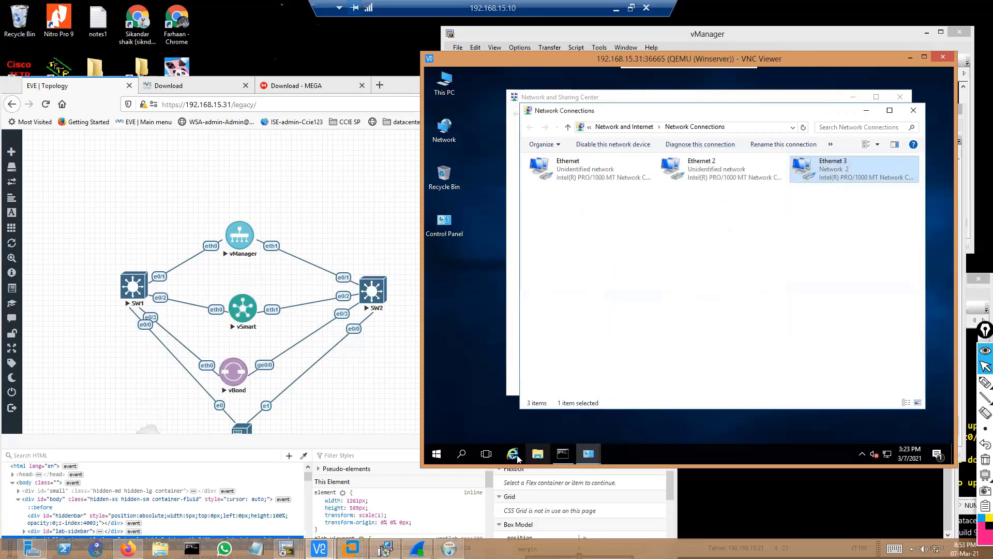
- Close the network windows and load google.com in Internet Explorer
{"action": "left_click", "coordinate": [911, 110]}
{"action": "left_click", "coordinate": [901, 98]}
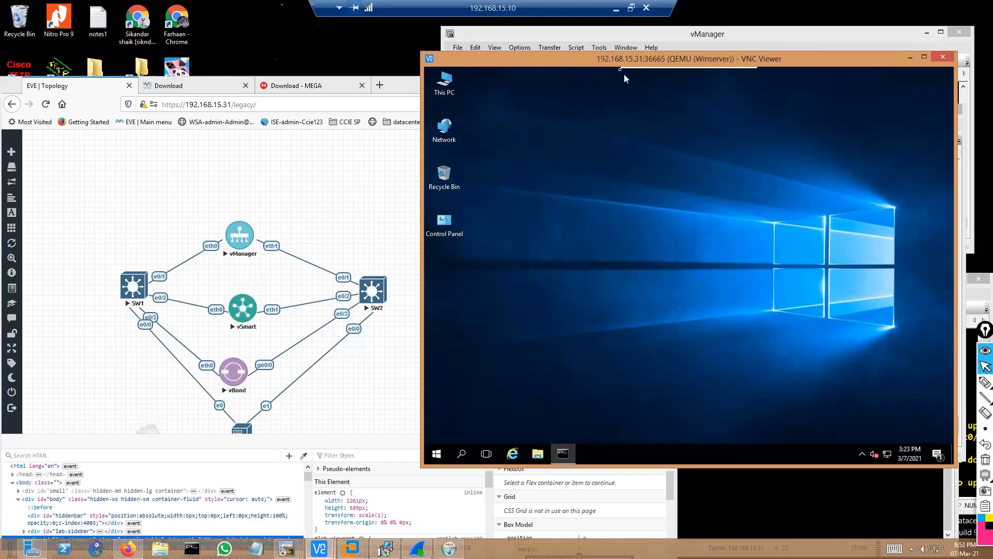
{"action": "left_click_drag", "start_coordinate": [614, 60], "coordinate": [609, 59]}
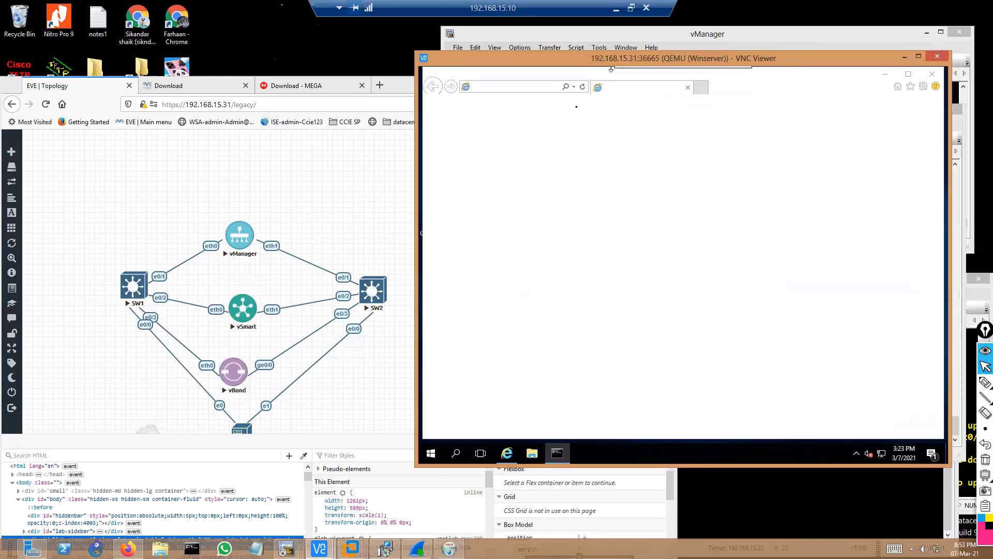
{"action": "left_click", "coordinate": [526, 87]}
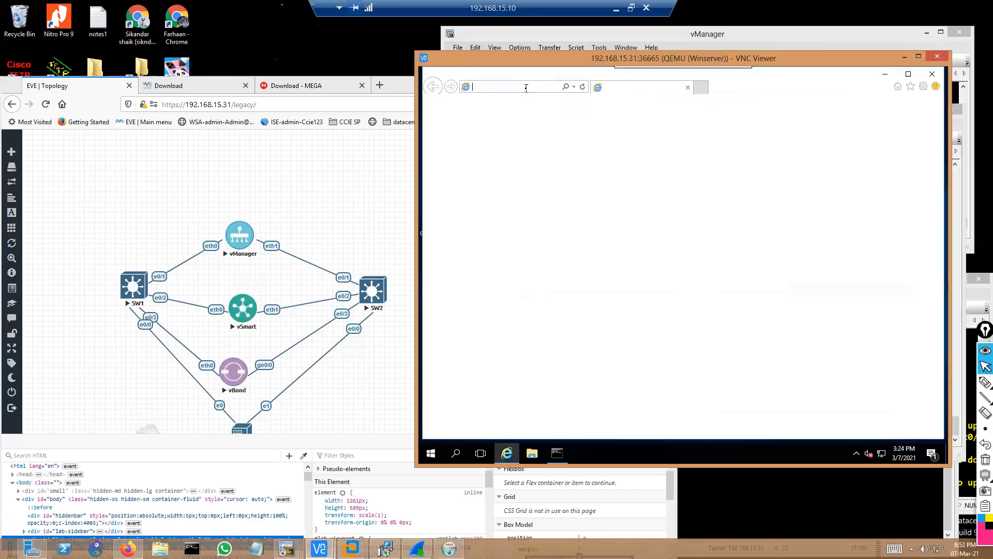
{"action": "type", "text": "google.com"}
{"action": "key", "text": "Return"}
- Clear the address bar, open a new tab, and dismiss the protected mode and Chrome offers
{"action": "left_click", "coordinate": [531, 90]}
{"action": "key", "text": "BackSpace"}
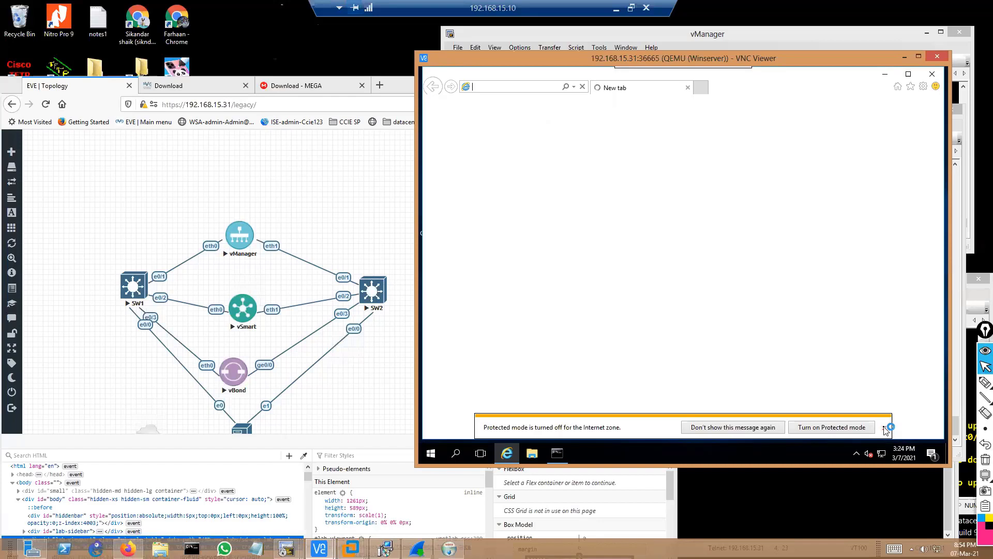
{"action": "left_click", "coordinate": [771, 427]}
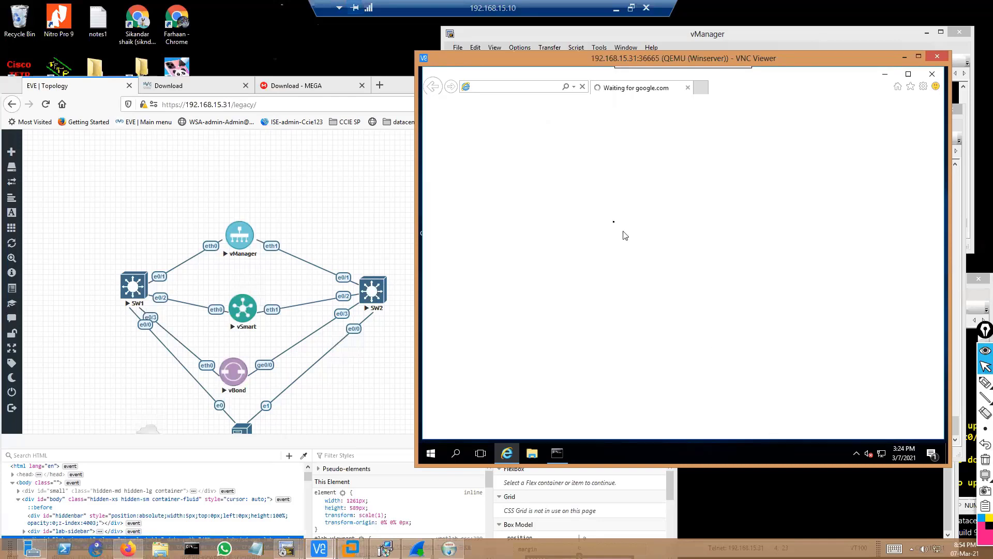
{"action": "left_click", "coordinate": [703, 88]}
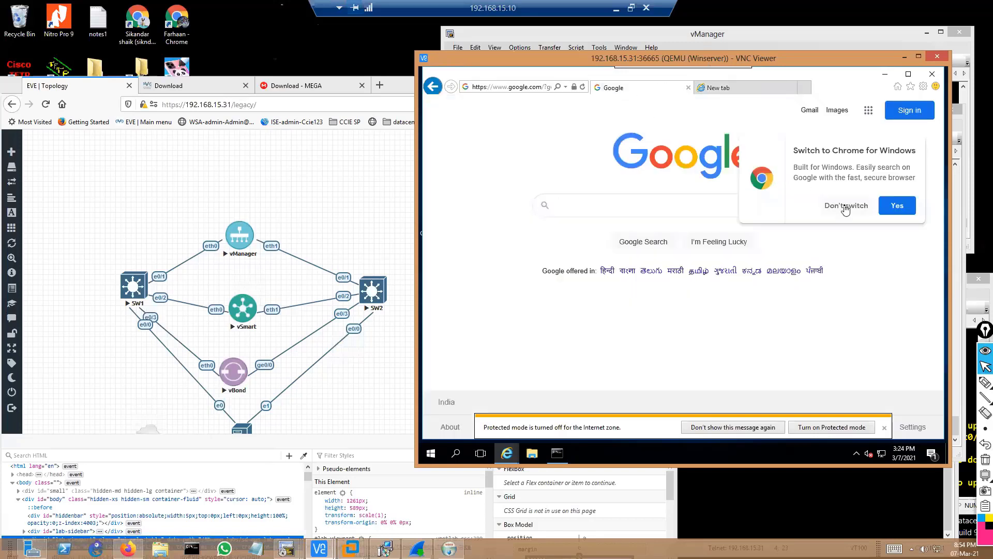
{"action": "left_click", "coordinate": [846, 205]}
- Search Google for 'mozilla download for pc', open the mozilla.org result, and click Download Firefox
{"action": "left_click", "coordinate": [726, 207]}
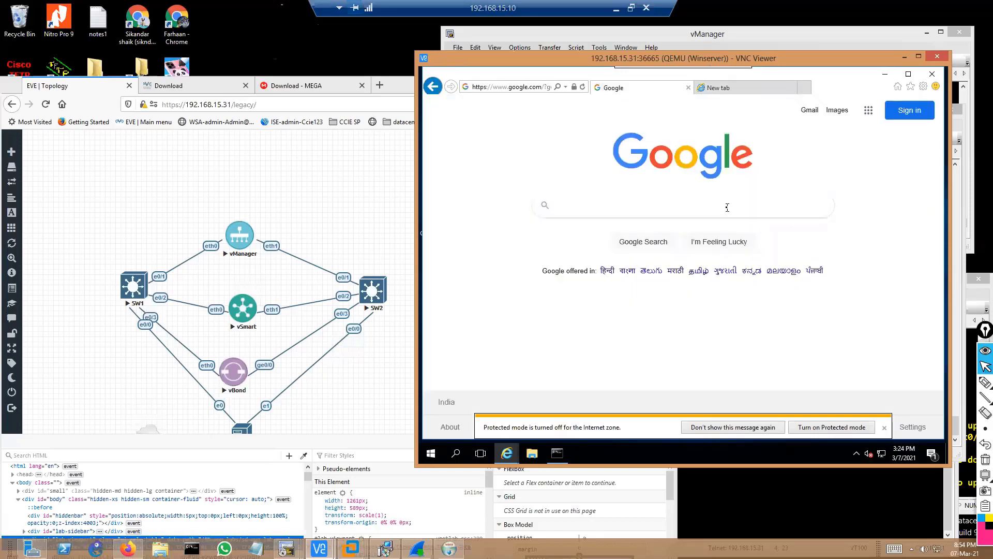
{"action": "type", "text": "moz"}
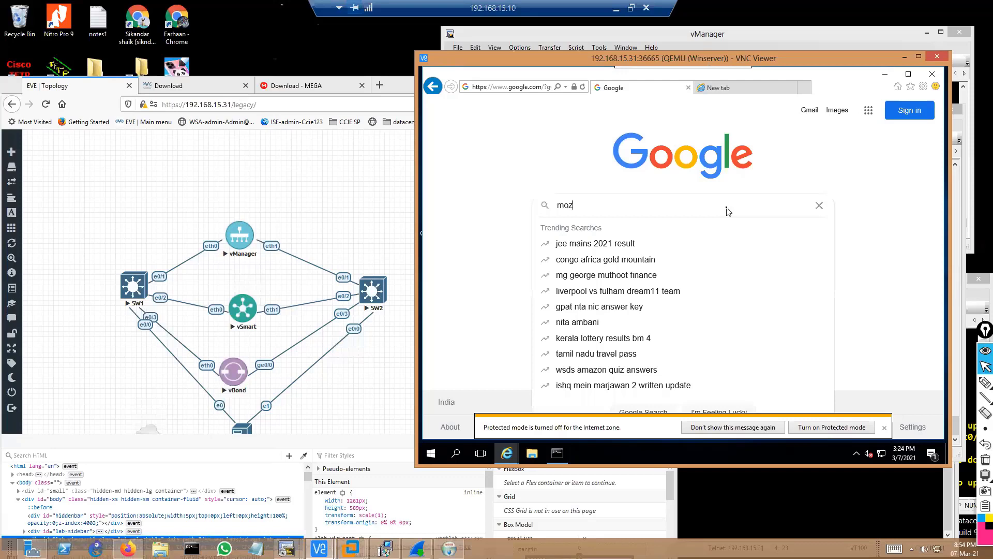
{"action": "type", "text": "illa download for pc"}
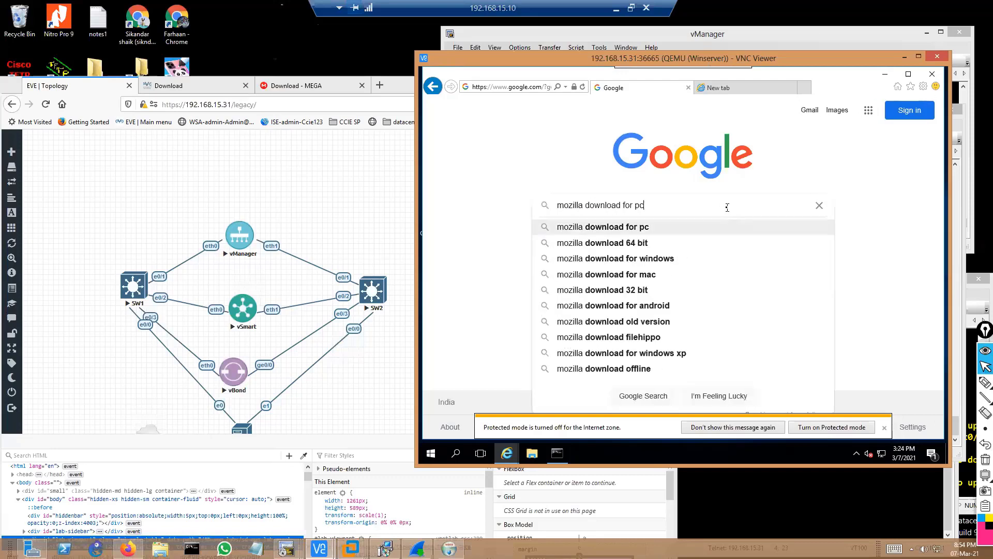
{"action": "key", "text": "Return"}
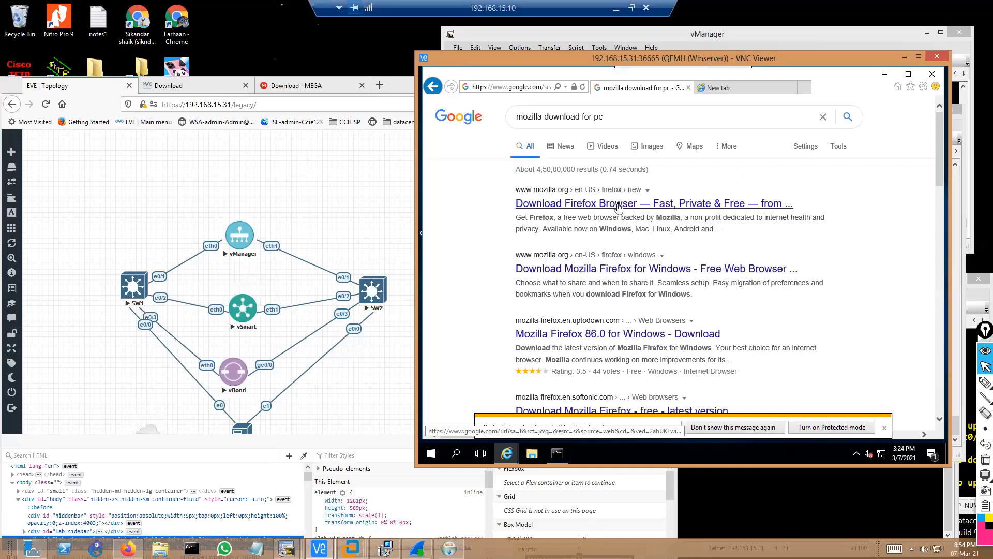
{"action": "left_click", "coordinate": [618, 205]}
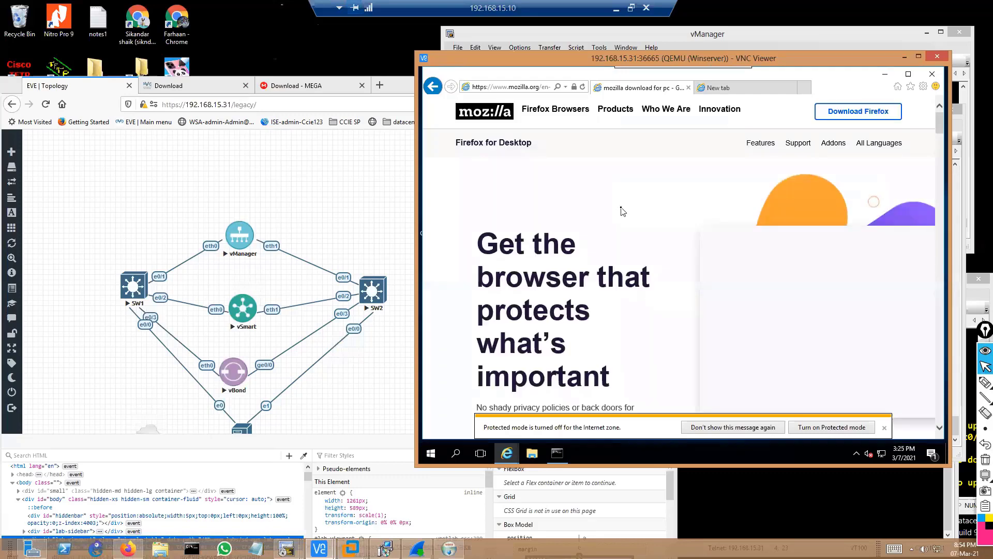
{"action": "left_click", "coordinate": [853, 116]}
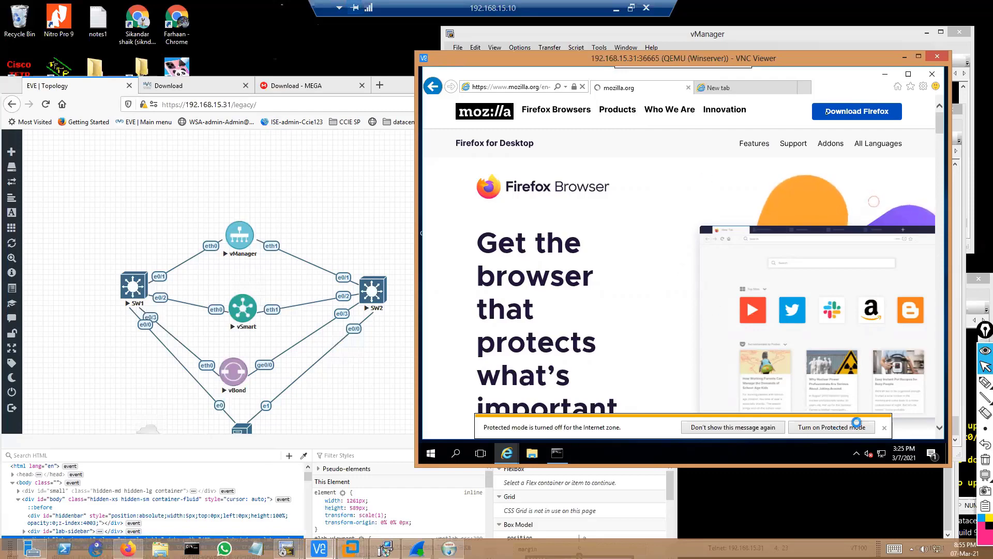
{"action": "left_click", "coordinate": [738, 89]}
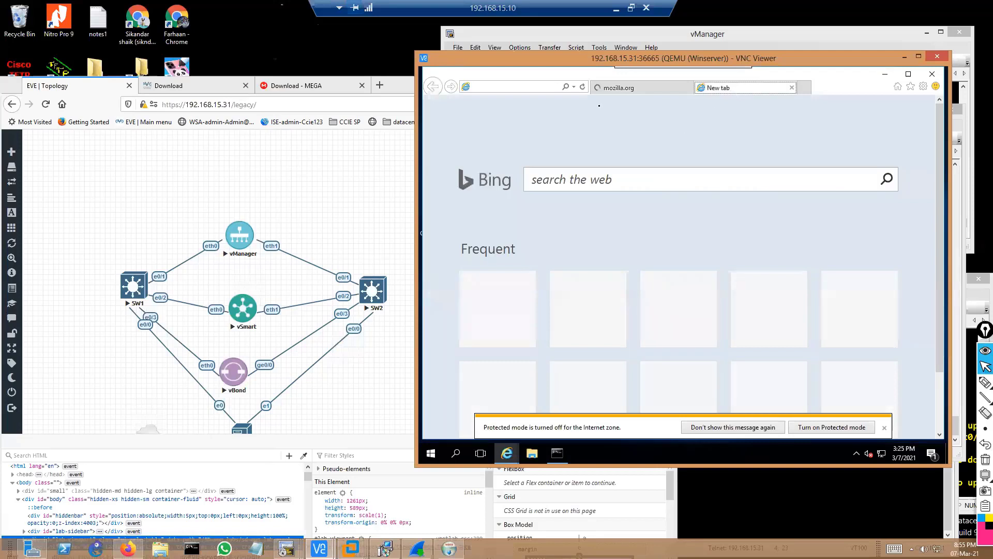
- Run the Firefox installer from the mozilla.org tab, retrying after the failed download
{"action": "left_click", "coordinate": [637, 92]}
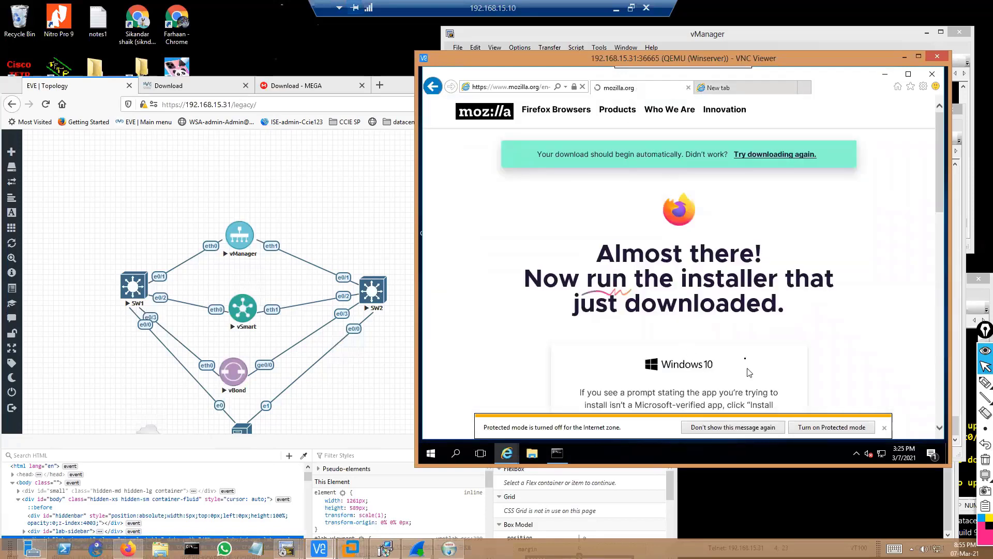
{"action": "left_click", "coordinate": [759, 155]}
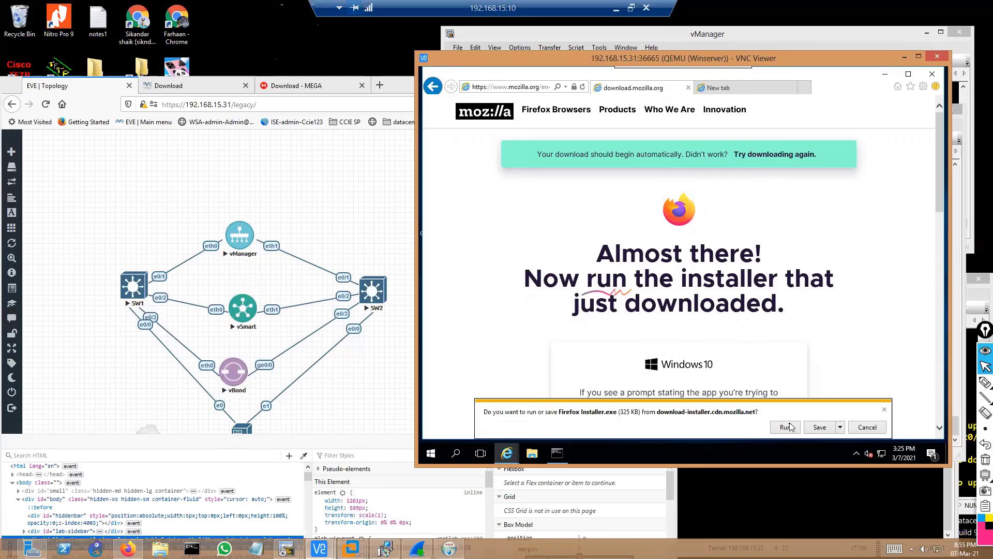
{"action": "left_click", "coordinate": [786, 431]}
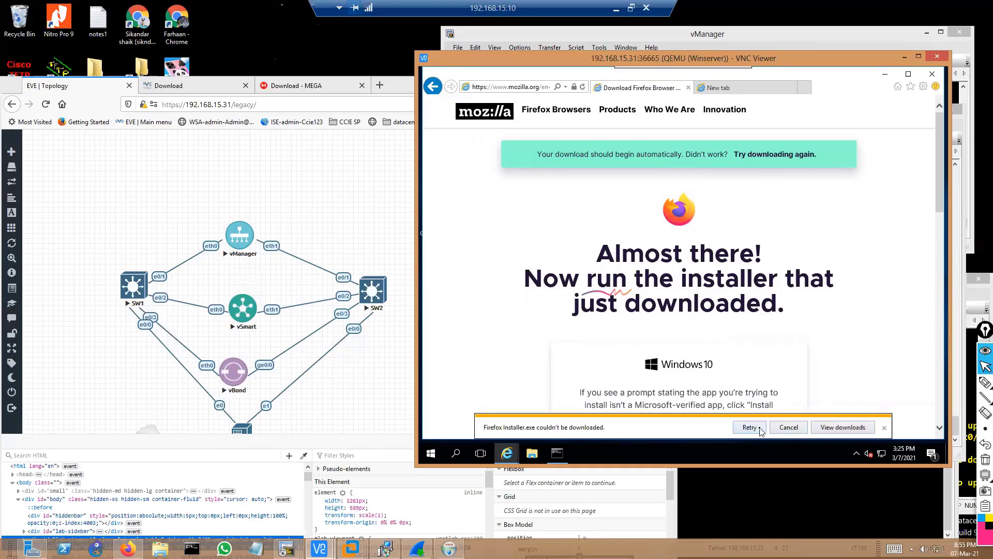
{"action": "left_click", "coordinate": [757, 428]}
{"action": "left_click", "coordinate": [780, 427]}
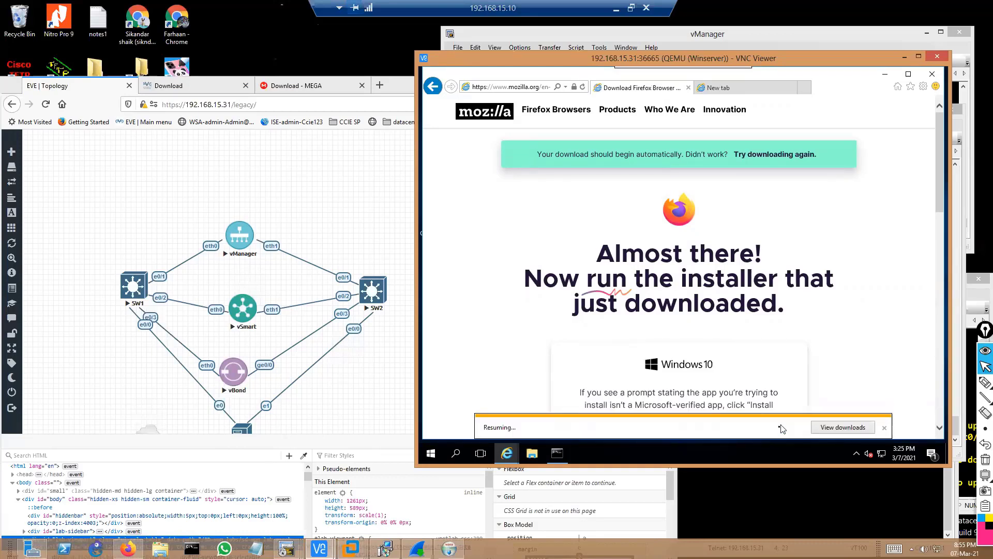
{"action": "left_click", "coordinate": [832, 429]}
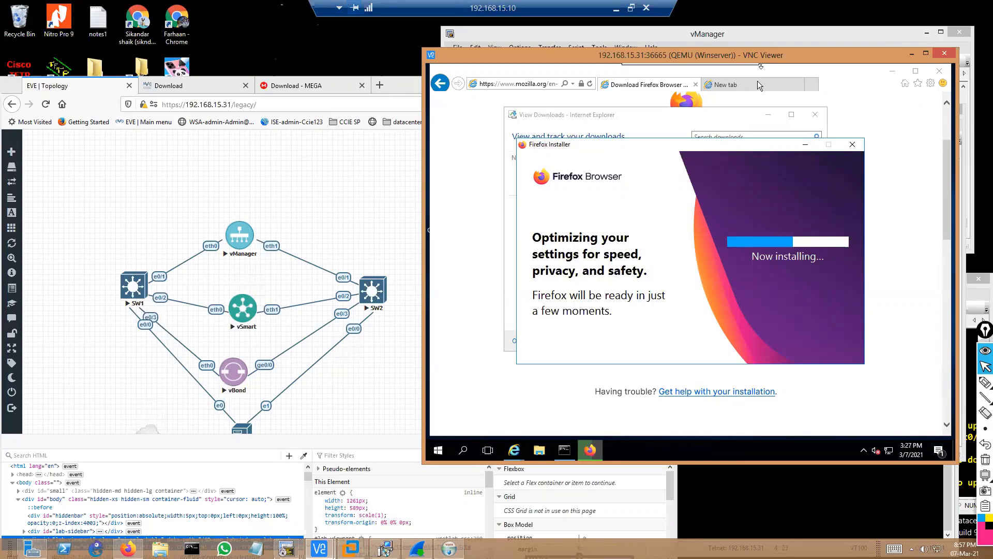
- Search Bing for winscp from the new tab, then return to the Firefox download tab
{"action": "left_click", "coordinate": [757, 83]}
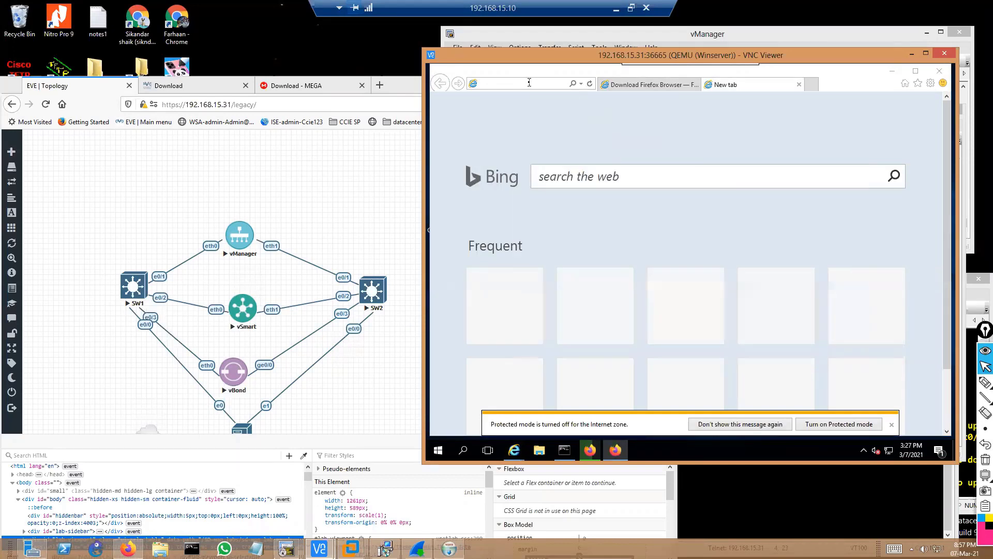
{"action": "type", "text": "win"}
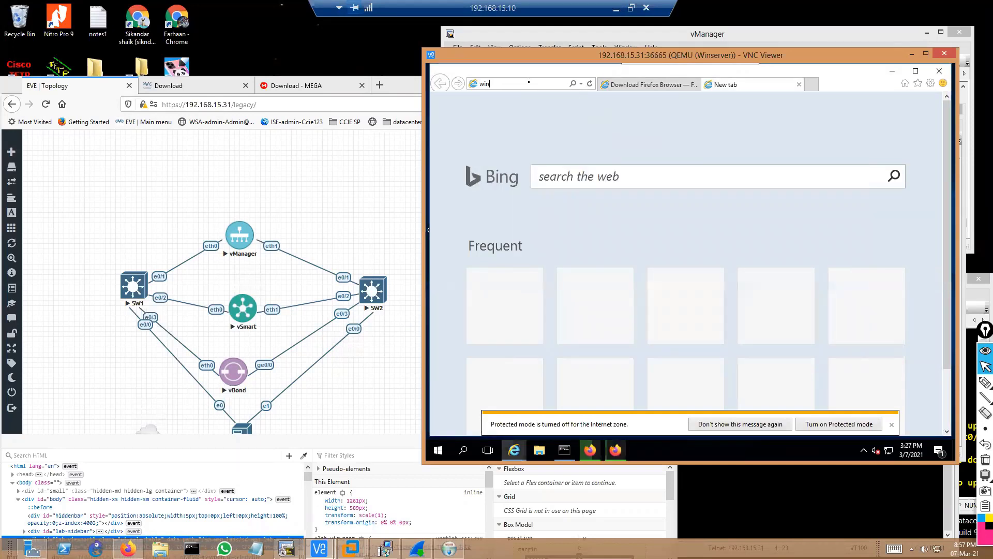
{"action": "type", "text": "winrar"}
{"action": "key", "text": "Return"}
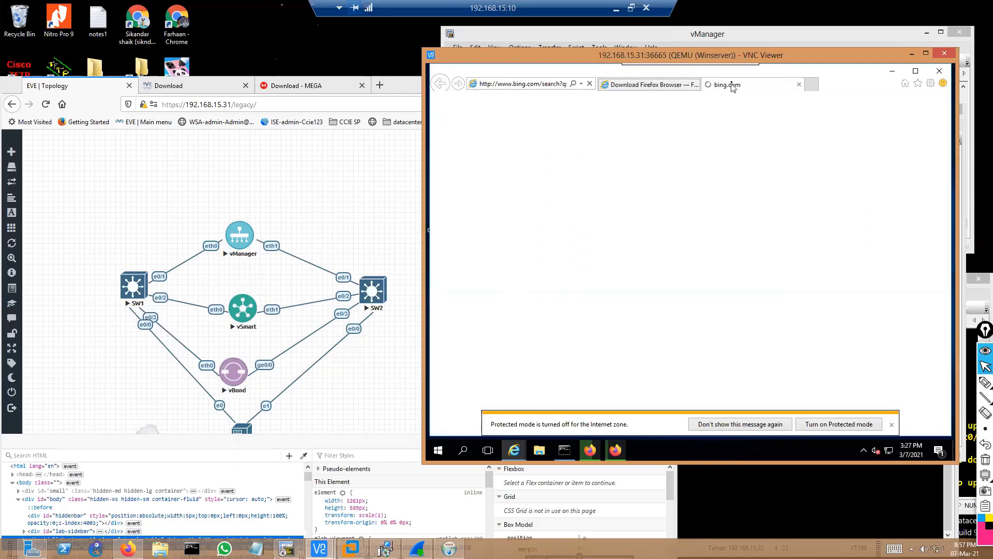
{"action": "left_click", "coordinate": [660, 89]}
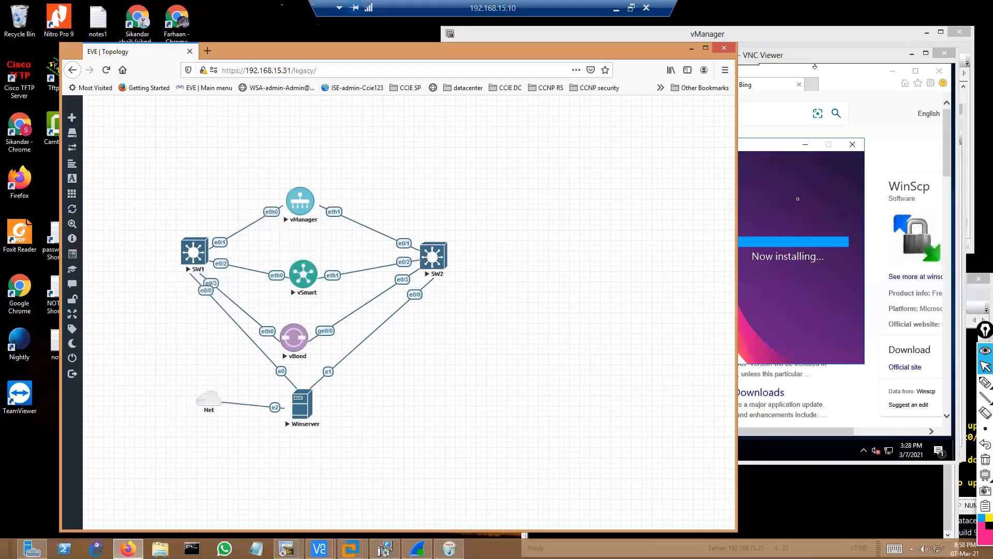
- Minimize the Winserver console and mark Winserver and the Net cloud on the topology
{"action": "left_click", "coordinate": [798, 201]}
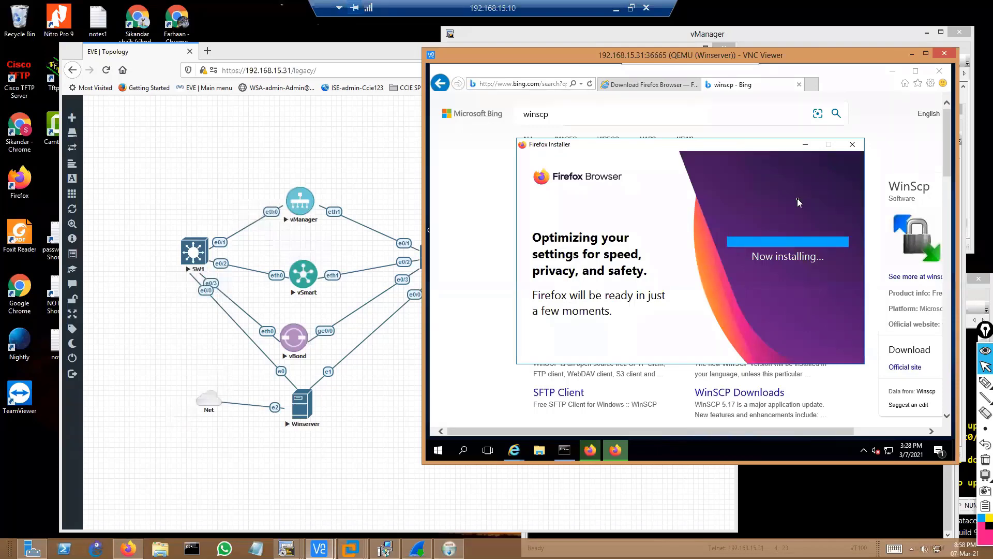
{"action": "left_click", "coordinate": [913, 52]}
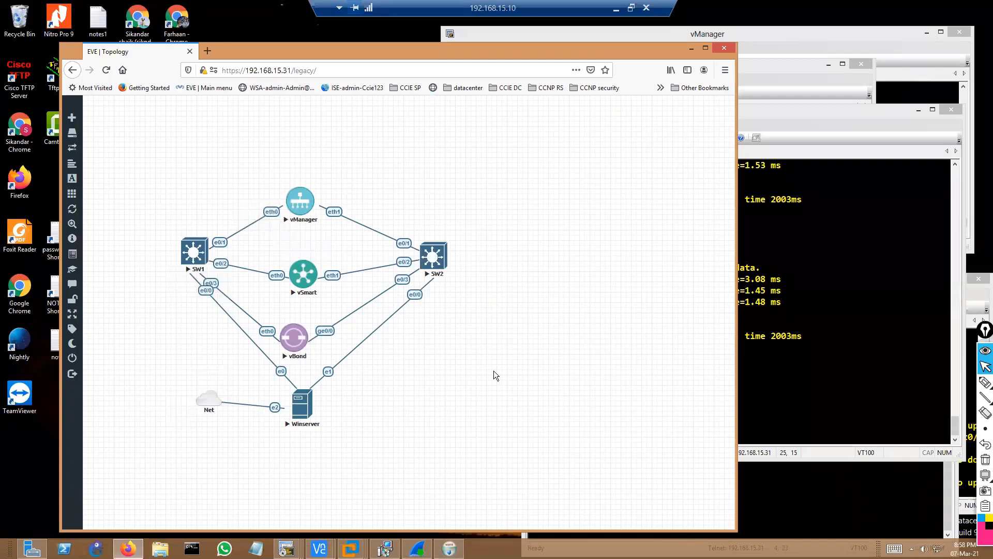
{"action": "left_click", "coordinate": [985, 412]}
{"action": "left_click", "coordinate": [984, 382]}
{"action": "mouse_move", "coordinate": [278, 443]}
{"action": "left_mouse_down"}
{"action": "mouse_move", "coordinate": [313, 430]}
{"action": "mouse_move", "coordinate": [275, 433]}
{"action": "mouse_move", "coordinate": [227, 409]}
{"action": "left_mouse_up"}
{"action": "left_click_drag", "start_coordinate": [228, 414], "coordinate": [287, 411]}
{"action": "mouse_move", "coordinate": [164, 432]}
{"action": "left_mouse_down"}
{"action": "mouse_move", "coordinate": [184, 455]}
{"action": "mouse_move", "coordinate": [255, 444]}
{"action": "mouse_move", "coordinate": [242, 464]}
{"action": "left_mouse_up"}
{"action": "key", "text": "Escape"}
- Note the .33 address beside Winserver, stop annotating, and take the session out of full screen
{"action": "left_click", "coordinate": [984, 383]}
{"action": "left_click_drag", "start_coordinate": [315, 397], "coordinate": [317, 412]}
{"action": "left_click_drag", "start_coordinate": [321, 397], "coordinate": [324, 412]}
{"action": "left_click_drag", "start_coordinate": [329, 399], "coordinate": [370, 413]}
{"action": "left_click_drag", "start_coordinate": [362, 418], "coordinate": [344, 420]}
{"action": "key", "text": "ctrl+F1"}
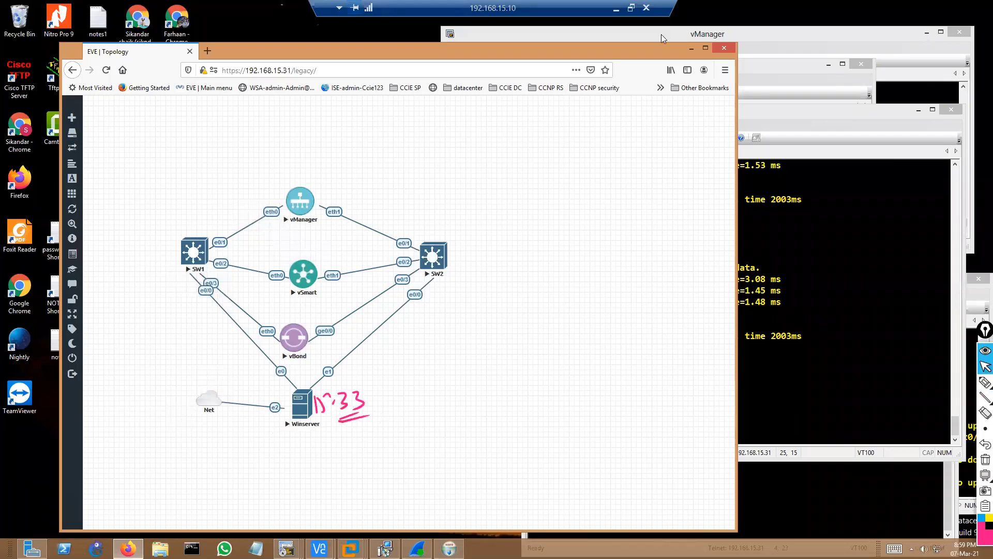
{"action": "double_click", "coordinate": [439, 14]}
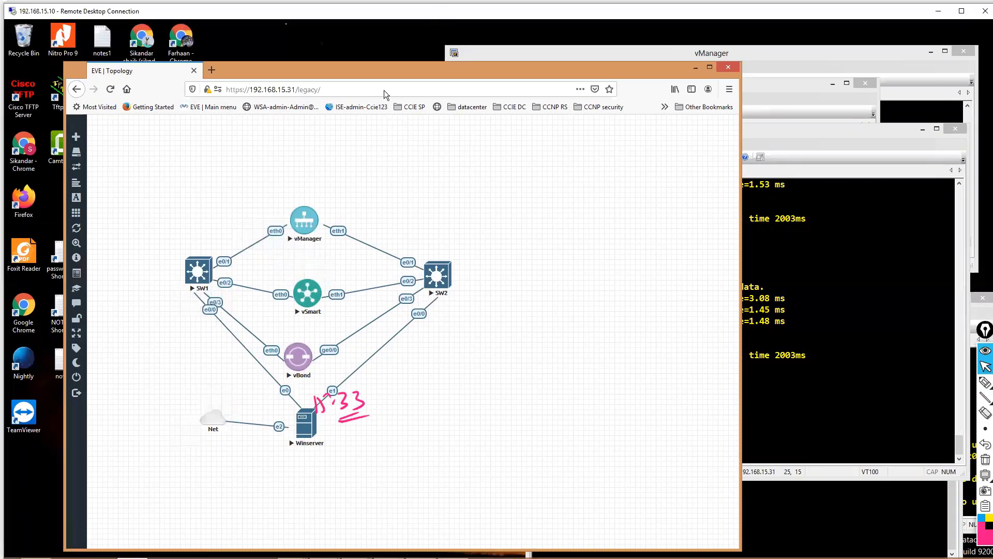
- Connect Remote Desktop to 192.168.15.33 with the administrator password, saving credentials and accepting the certificate
{"action": "key", "text": "super+Down"}
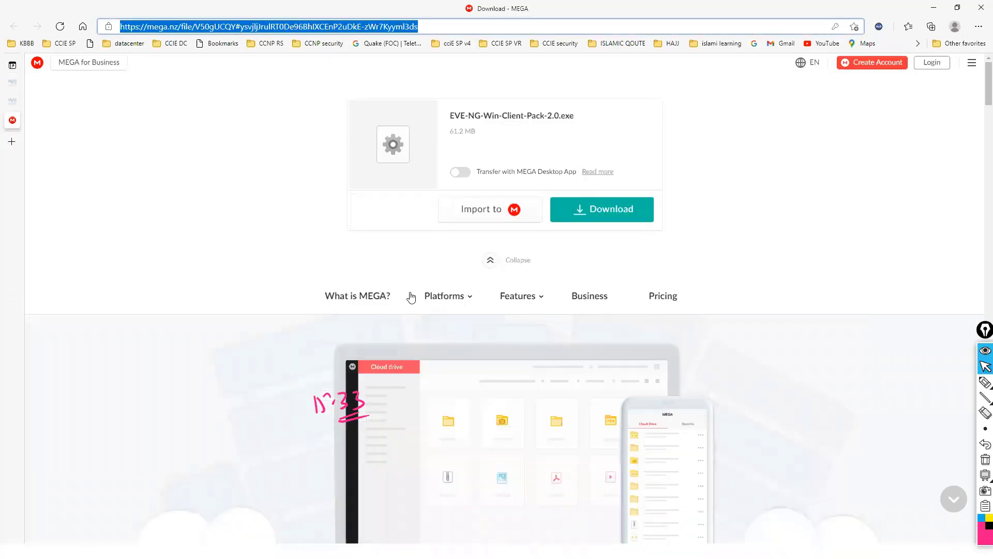
{"action": "key", "text": "super"}
{"action": "type", "text": "remote"}
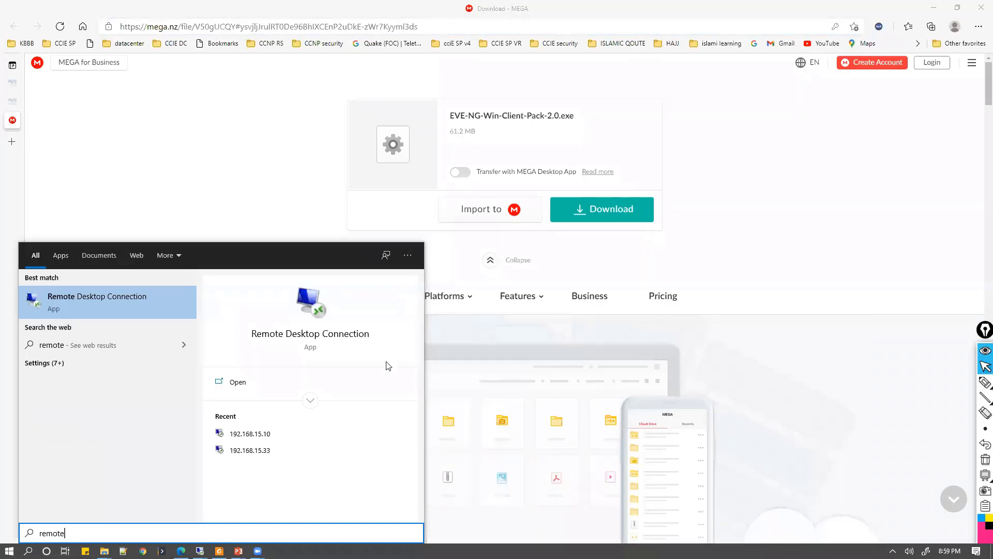
{"action": "left_click", "coordinate": [97, 302]}
{"action": "left_click", "coordinate": [487, 170]}
{"action": "key", "text": "BackSpace"}
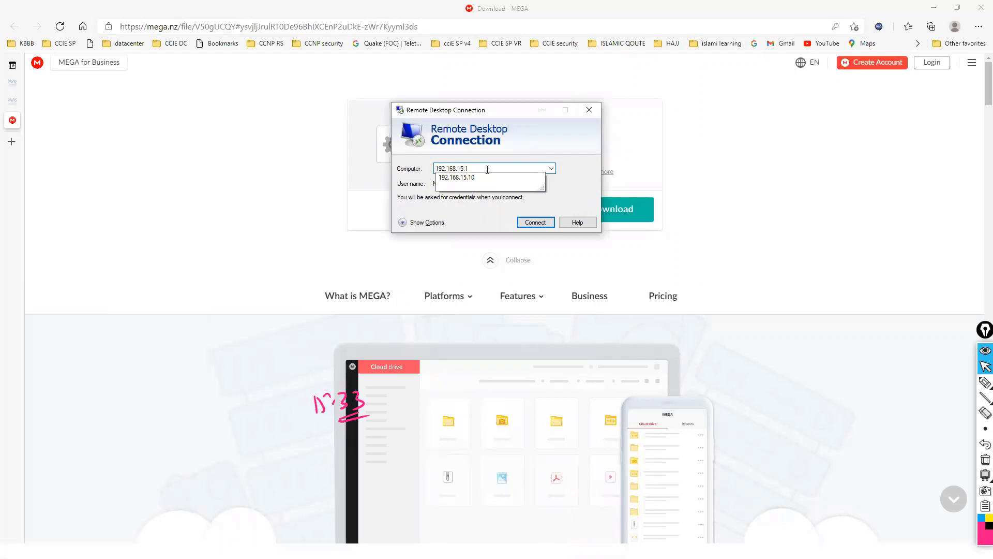
{"action": "type", "text": "33"}
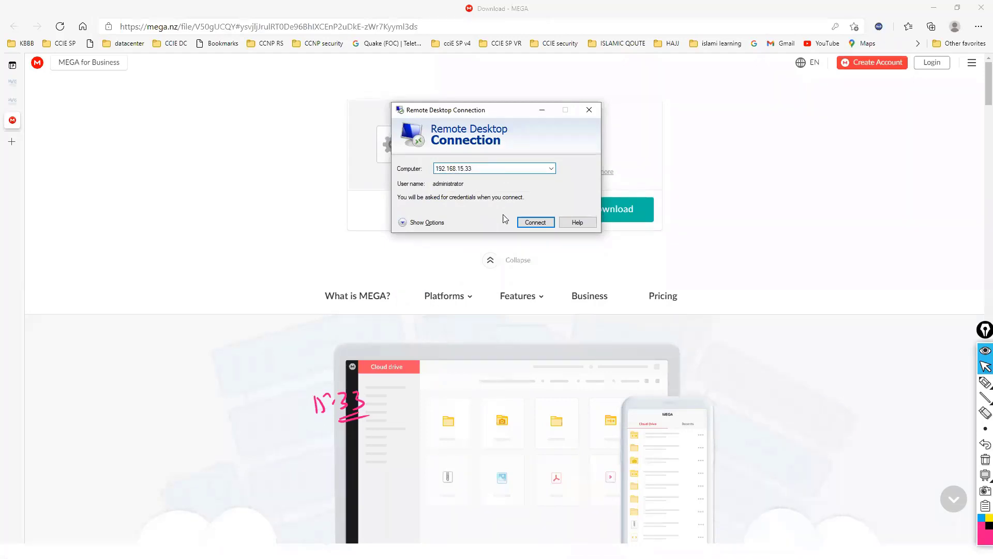
{"action": "left_click", "coordinate": [520, 222]}
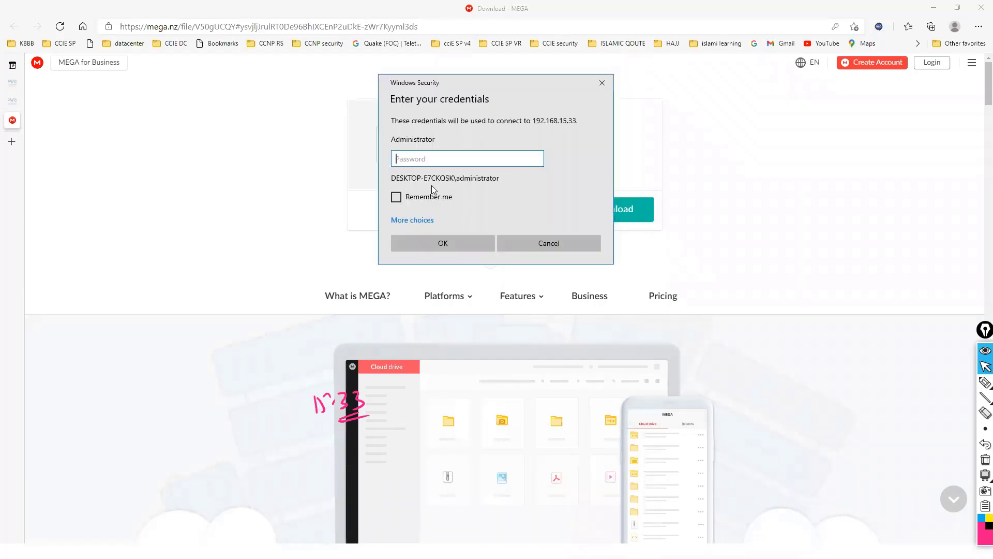
{"action": "type", "text": "•"}
{"action": "left_click", "coordinate": [423, 203]}
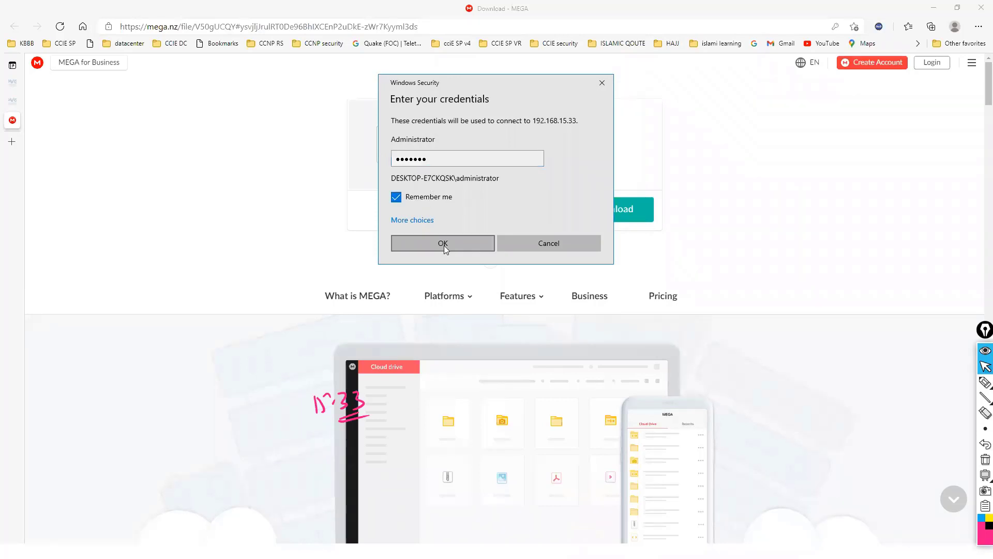
{"action": "left_click", "coordinate": [444, 244]}
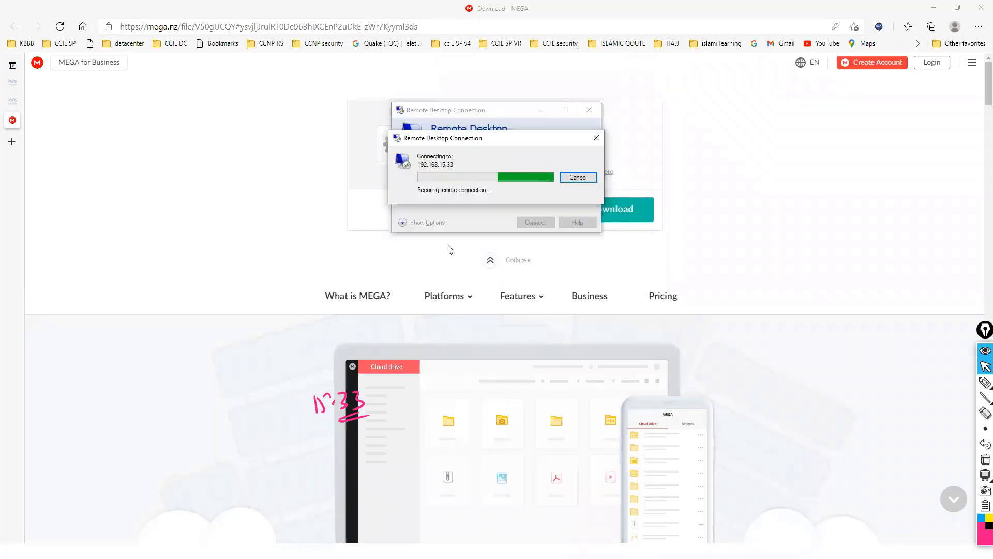
{"action": "left_click", "coordinate": [524, 278]}
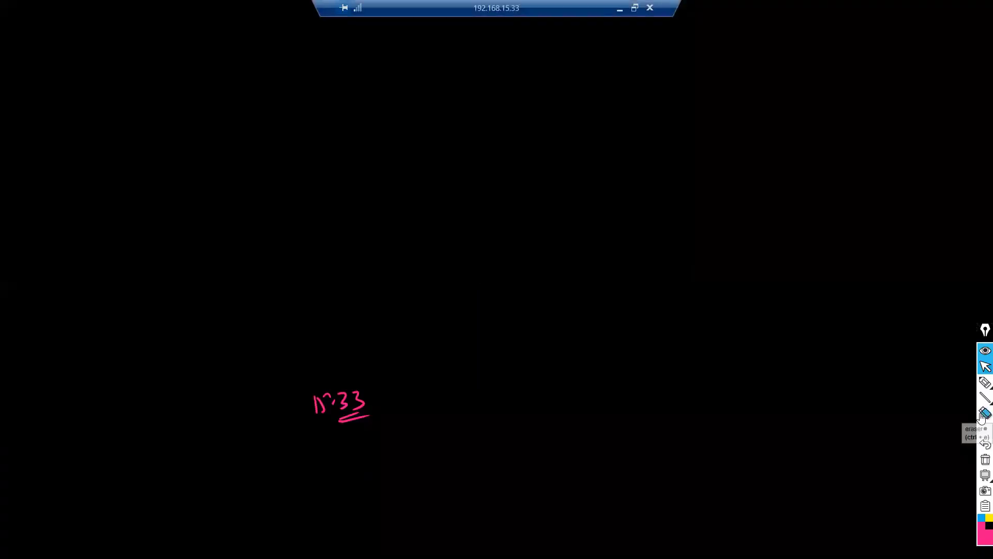
- Switch back to the 192.168.15.10 lab host session and make it full screen
{"action": "left_click", "coordinate": [984, 460]}
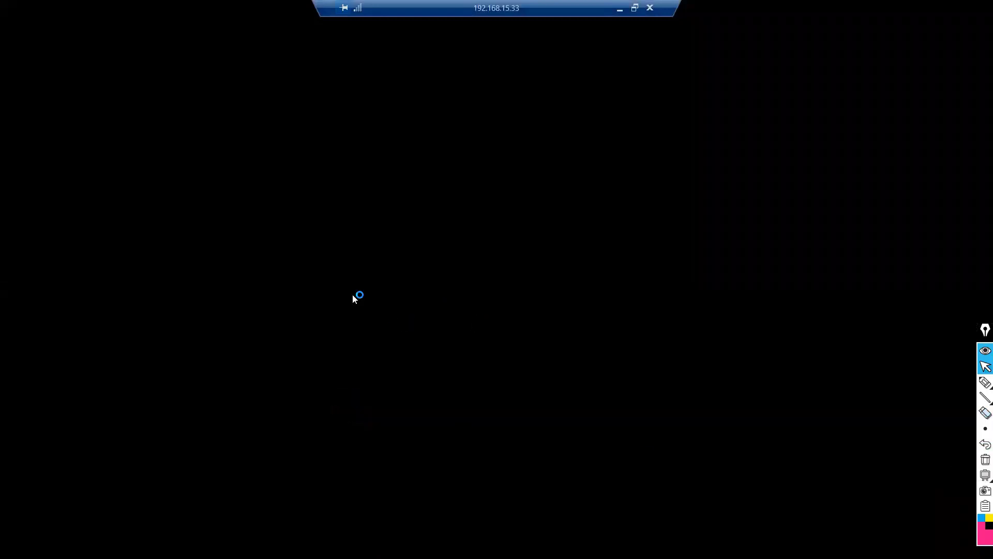
{"action": "double_click", "coordinate": [484, 13]}
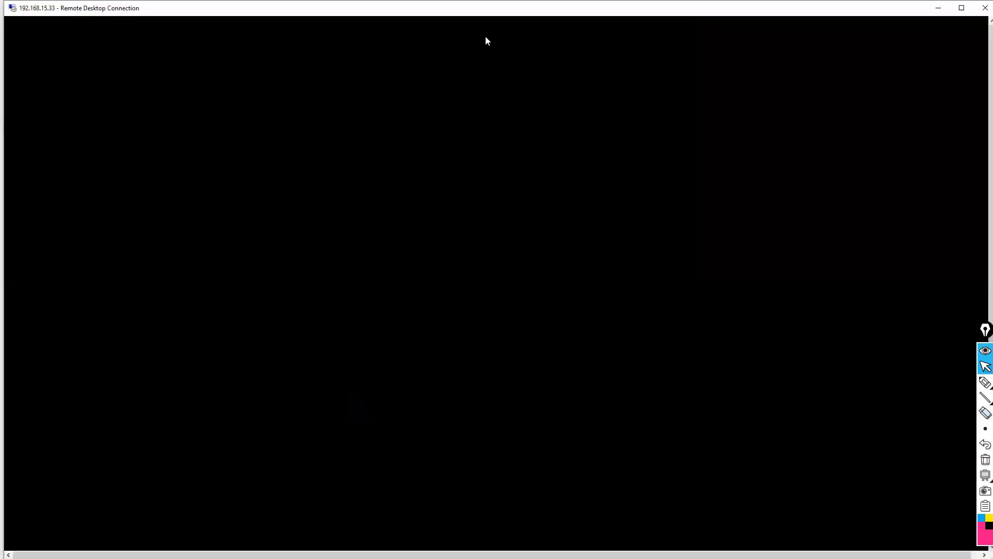
{"action": "double_click", "coordinate": [514, 34]}
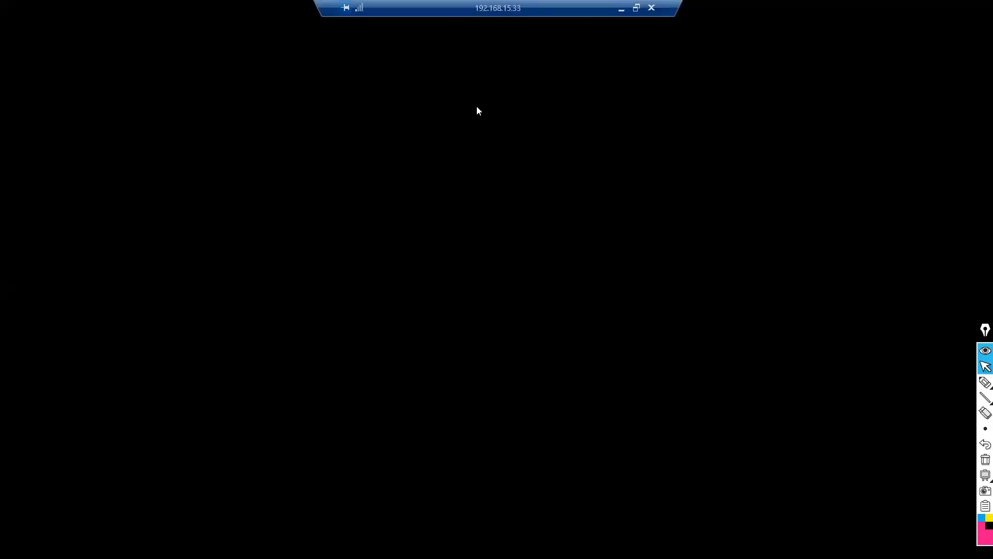
{"action": "double_click", "coordinate": [488, 9]}
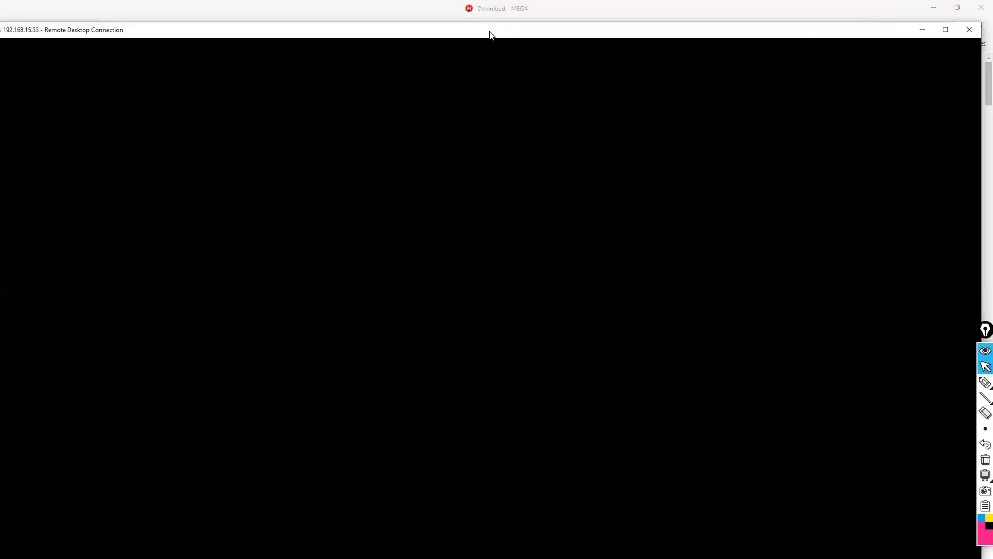
{"action": "left_click", "coordinate": [492, 14]}
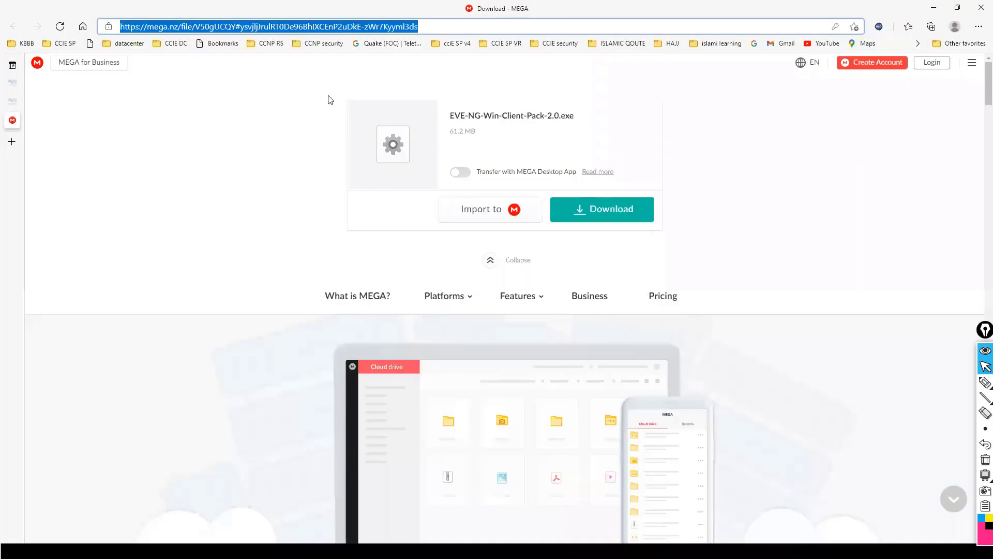
{"action": "key", "text": "alt+Tab"}
{"action": "key", "text": "alt+Tab"}
{"action": "key", "text": "alt+Tab"}
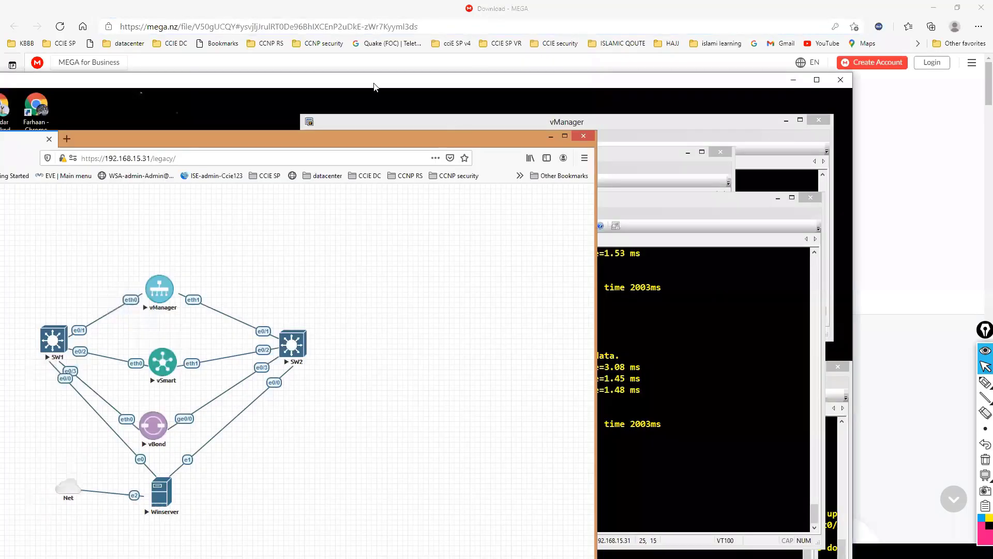
{"action": "double_click", "coordinate": [374, 83]}
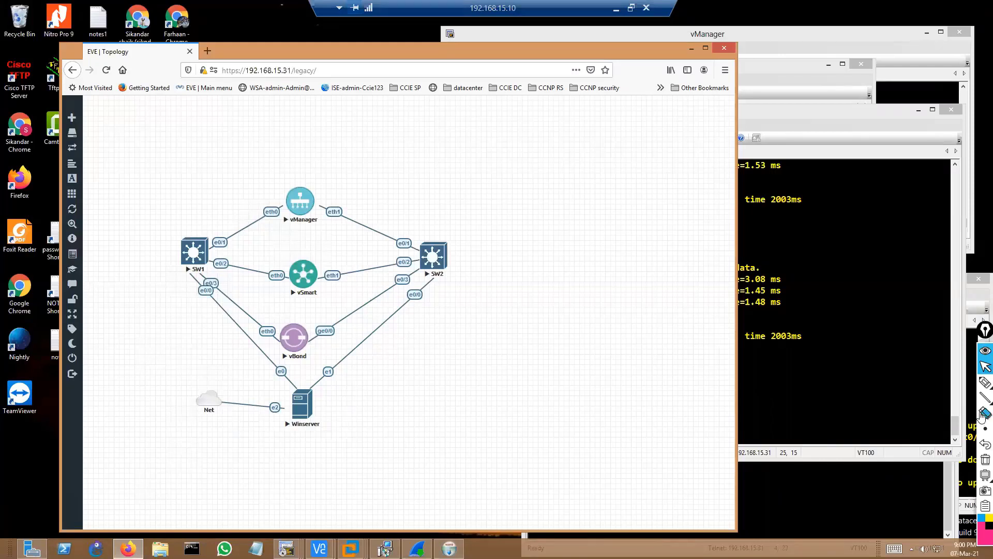
{"action": "left_click", "coordinate": [984, 383]}
{"action": "mouse_move", "coordinate": [257, 69]}
{"action": "left_mouse_down"}
{"action": "mouse_move", "coordinate": [269, 101]}
{"action": "mouse_move", "coordinate": [309, 99]}
{"action": "mouse_move", "coordinate": [312, 75]}
{"action": "mouse_move", "coordinate": [520, 183]}
{"action": "mouse_move", "coordinate": [459, 388]}
{"action": "mouse_move", "coordinate": [342, 414]}
{"action": "mouse_move", "coordinate": [302, 411]}
{"action": "left_mouse_up"}
{"action": "mouse_move", "coordinate": [358, 376]}
{"action": "left_mouse_down"}
{"action": "mouse_move", "coordinate": [434, 382]}
{"action": "mouse_move", "coordinate": [466, 368]}
{"action": "mouse_move", "coordinate": [454, 392]}
{"action": "left_mouse_up"}
{"action": "mouse_move", "coordinate": [213, 397]}
{"action": "left_mouse_down"}
{"action": "mouse_move", "coordinate": [181, 430]}
{"action": "mouse_move", "coordinate": [209, 440]}
{"action": "mouse_move", "coordinate": [274, 429]}
{"action": "left_mouse_up"}
{"action": "mouse_move", "coordinate": [444, 393]}
{"action": "left_mouse_down"}
{"action": "mouse_move", "coordinate": [425, 356]}
{"action": "mouse_move", "coordinate": [431, 403]}
{"action": "left_mouse_up"}
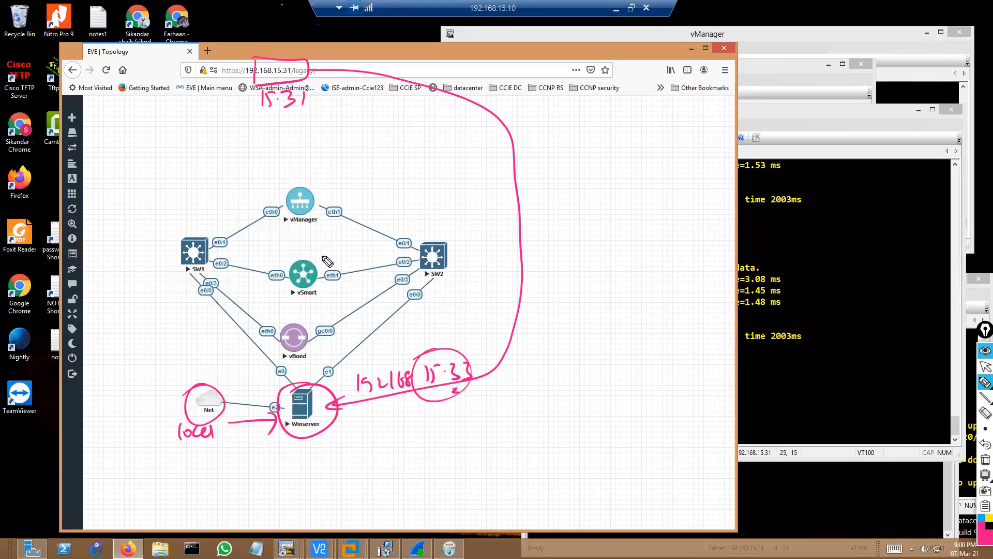
{"action": "left_click_drag", "start_coordinate": [818, 313], "coordinate": [822, 299]}
{"action": "left_click_drag", "start_coordinate": [849, 293], "coordinate": [850, 309]}
{"action": "left_click_drag", "start_coordinate": [828, 276], "coordinate": [837, 275]}
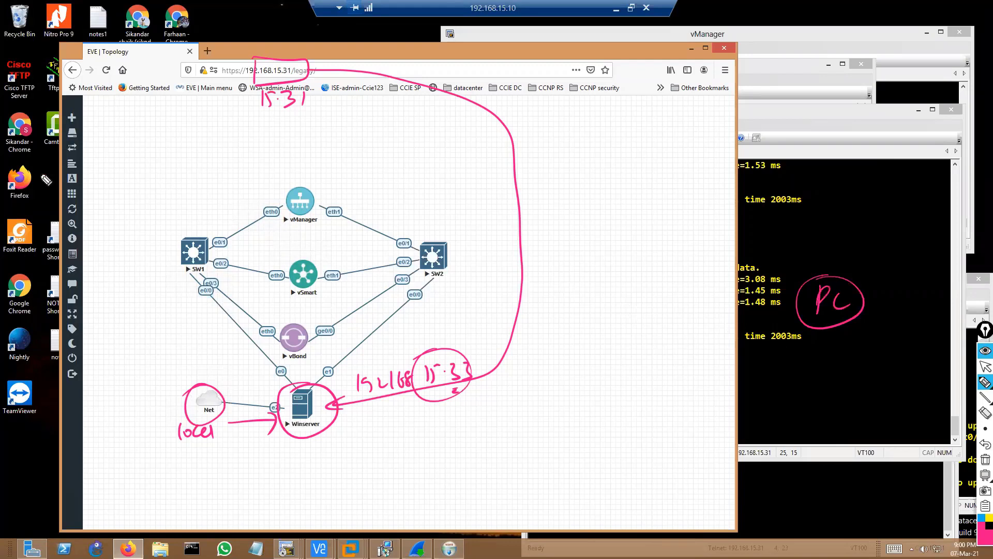
{"action": "left_click_drag", "start_coordinate": [797, 369], "coordinate": [861, 383]}
{"action": "mouse_move", "coordinate": [778, 389]}
{"action": "left_mouse_down"}
{"action": "mouse_move", "coordinate": [334, 399]}
{"action": "mouse_move", "coordinate": [340, 409]}
{"action": "left_mouse_up"}
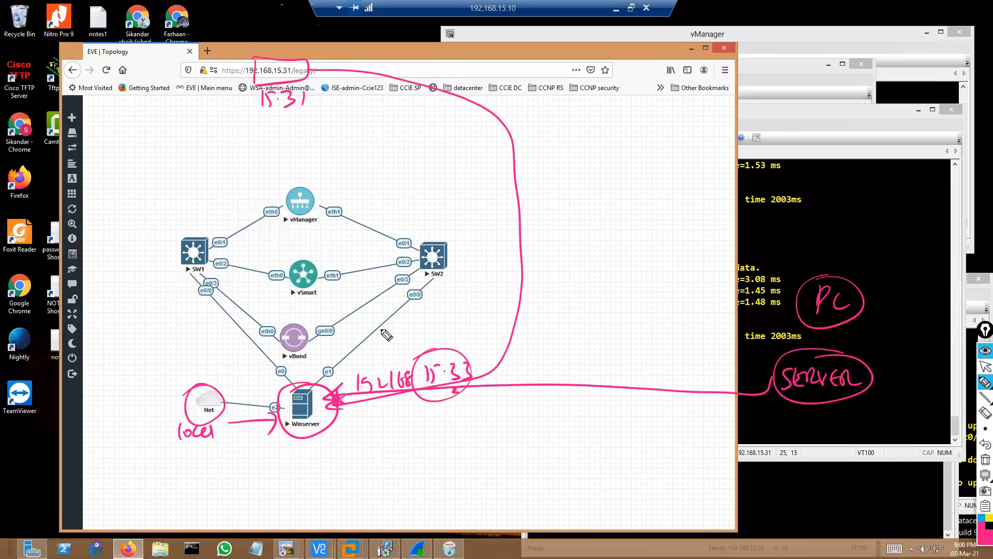
- Bring the 192.168.15.33 session to full screen and close Internet Explorer's downloads list
{"action": "key", "text": "ctrl+F1"}
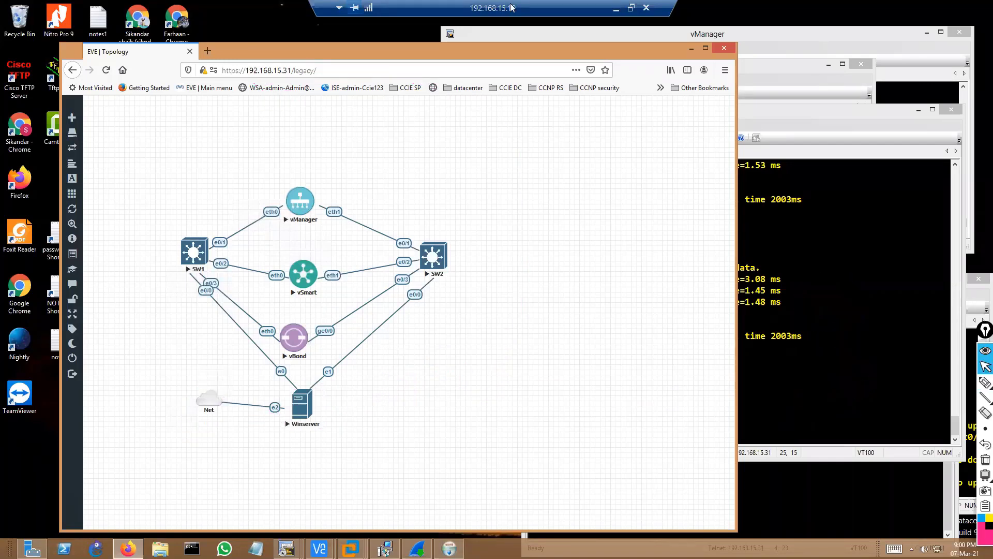
{"action": "key", "text": "ctrl+alt+Break"}
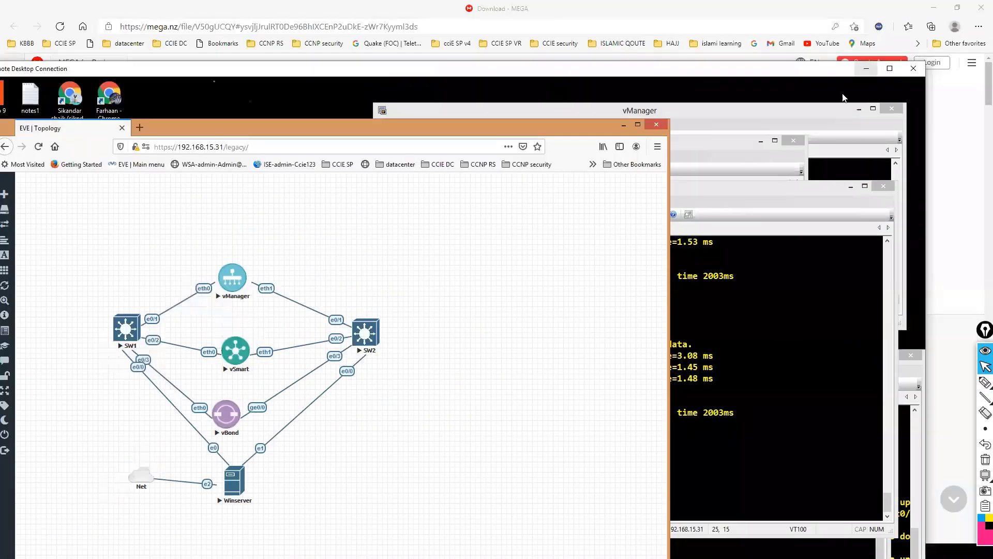
{"action": "key", "text": "alt+Tab"}
{"action": "key", "text": "super"}
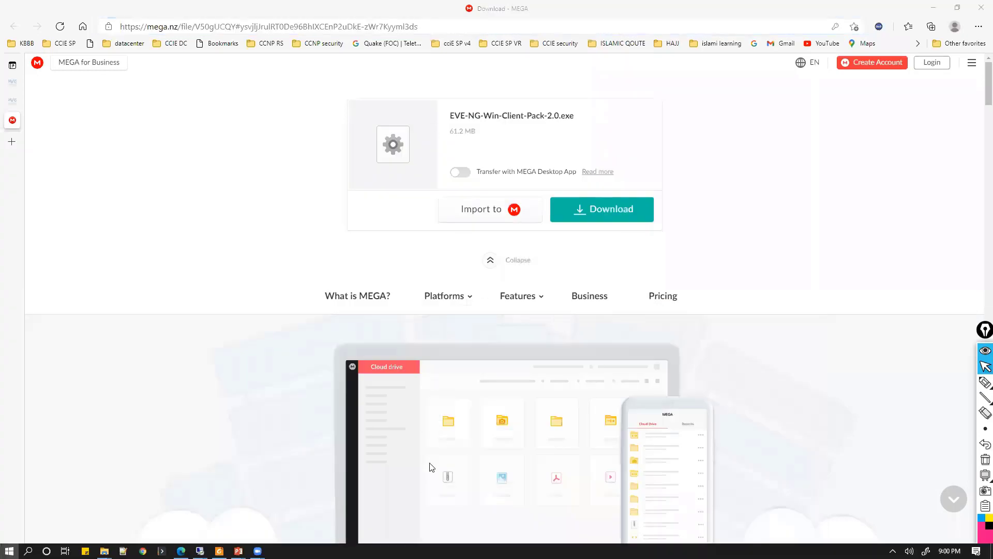
{"action": "key", "text": "alt+Tab"}
{"action": "key", "text": "Tab"}
{"action": "key", "text": "Tab"}
{"action": "key", "text": "Tab"}
{"action": "key", "text": "Tab"}
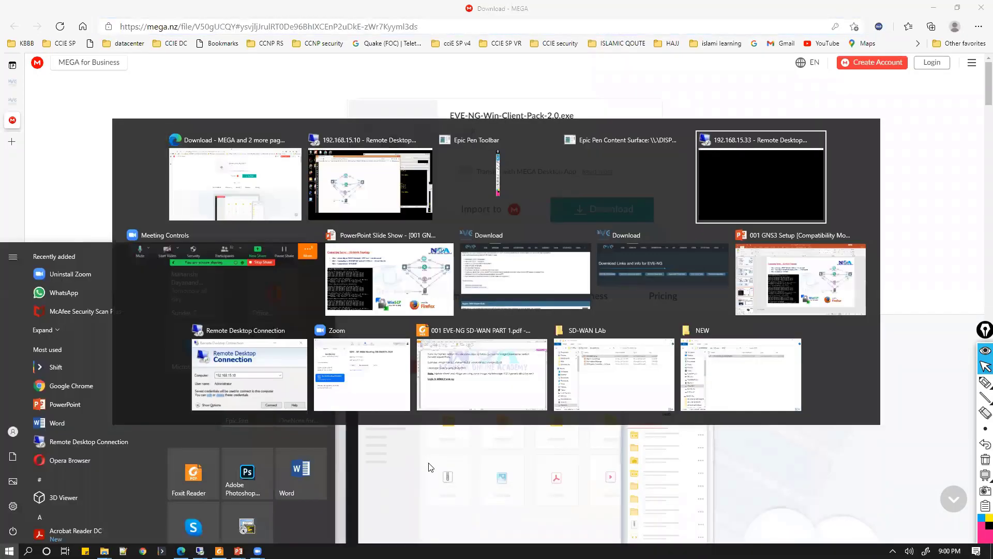
{"action": "key", "text": "ctrl+alt+Break"}
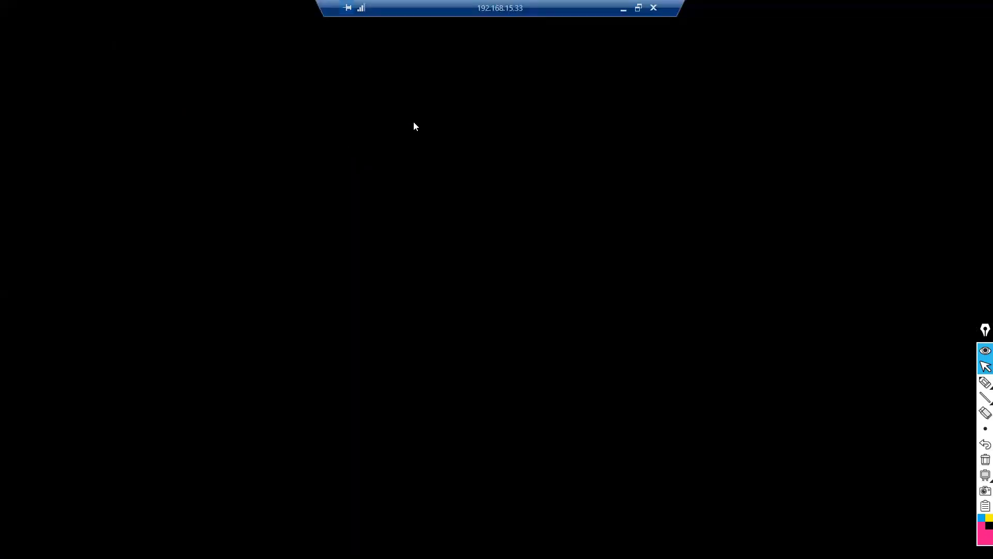
{"action": "key", "text": "ctrl+alt+Break"}
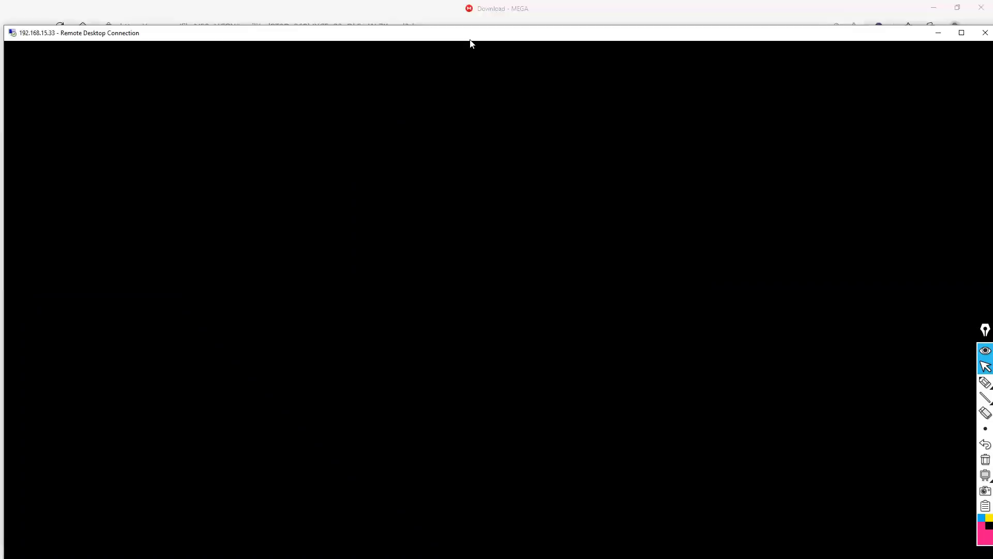
{"action": "key", "text": "ctrl+alt+Break"}
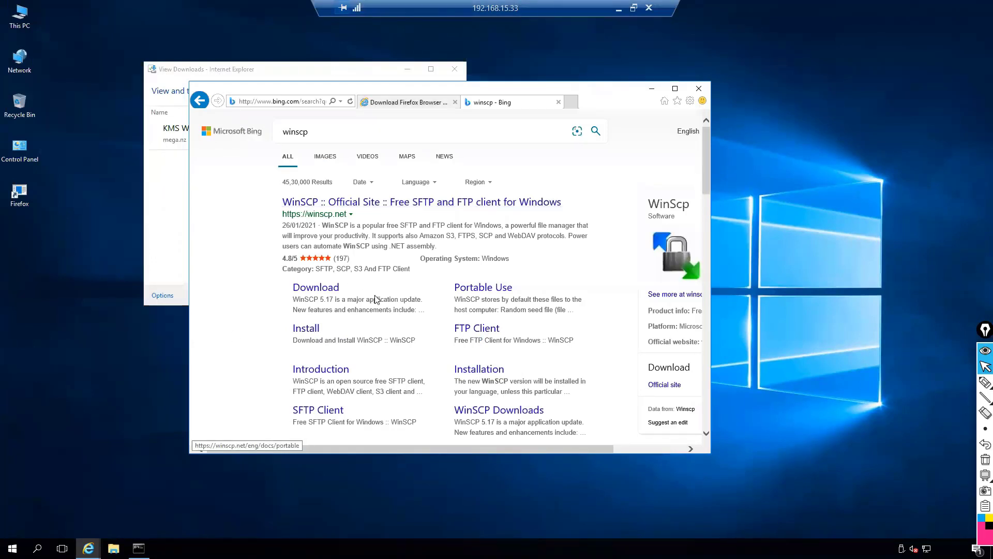
{"action": "key", "text": "ctrl+j"}
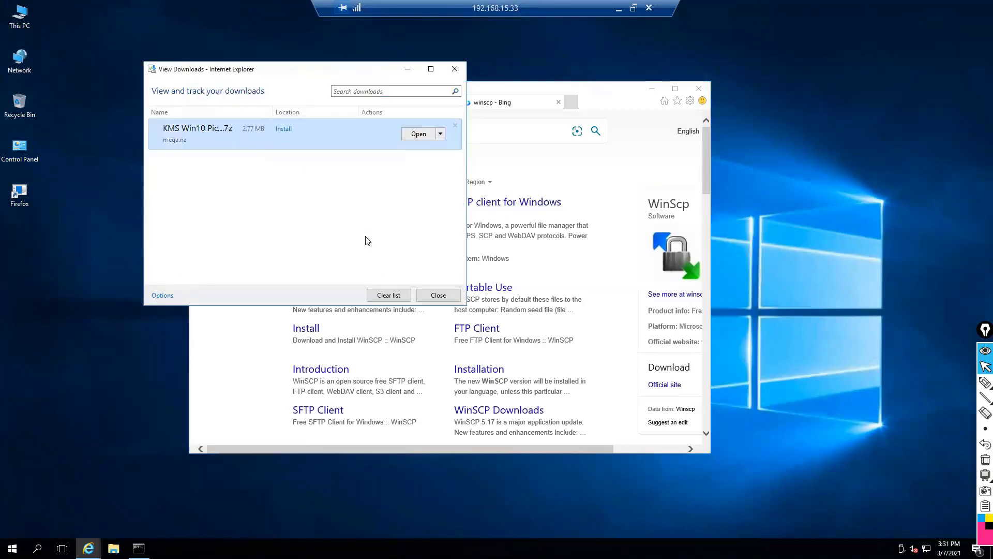
{"action": "left_click", "coordinate": [437, 296]}
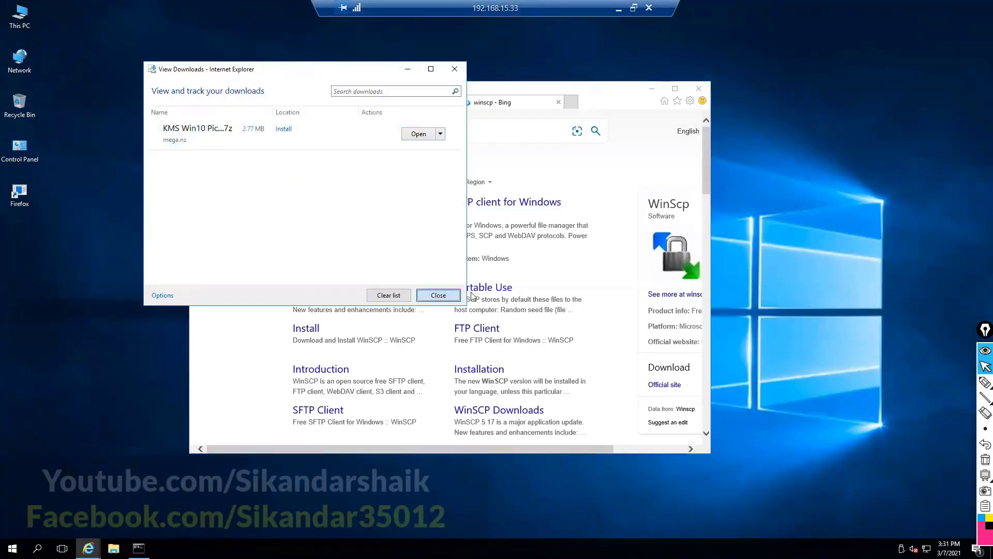